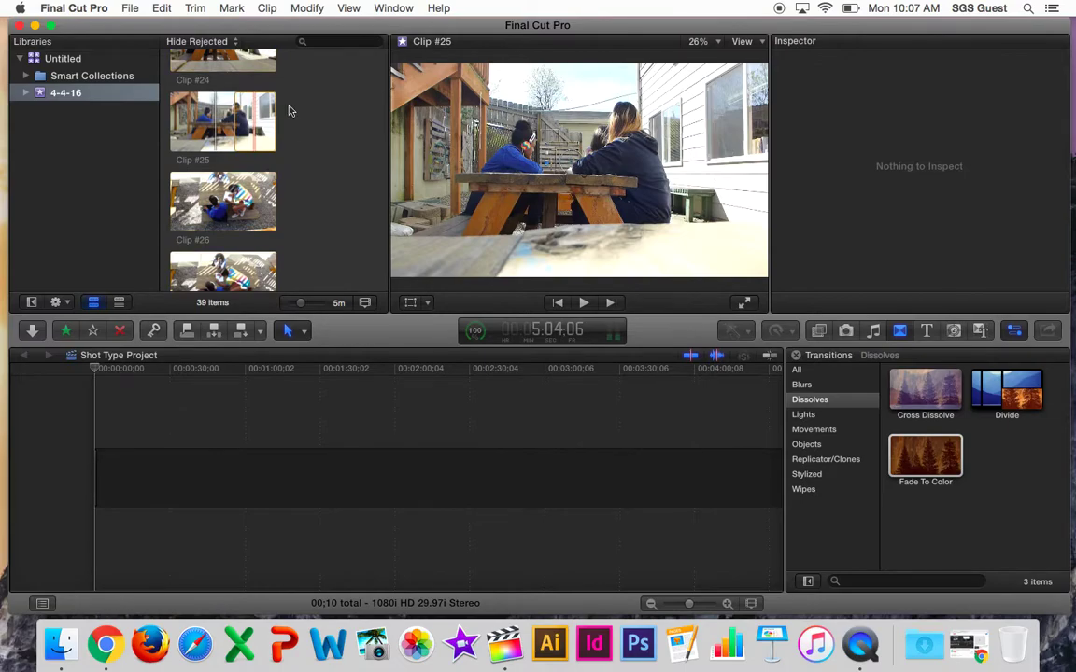
Add Clip #24 and, directly after it, Clip #26 to the Shot Type Project timeline.
scroll(236, 93, "up", 2)
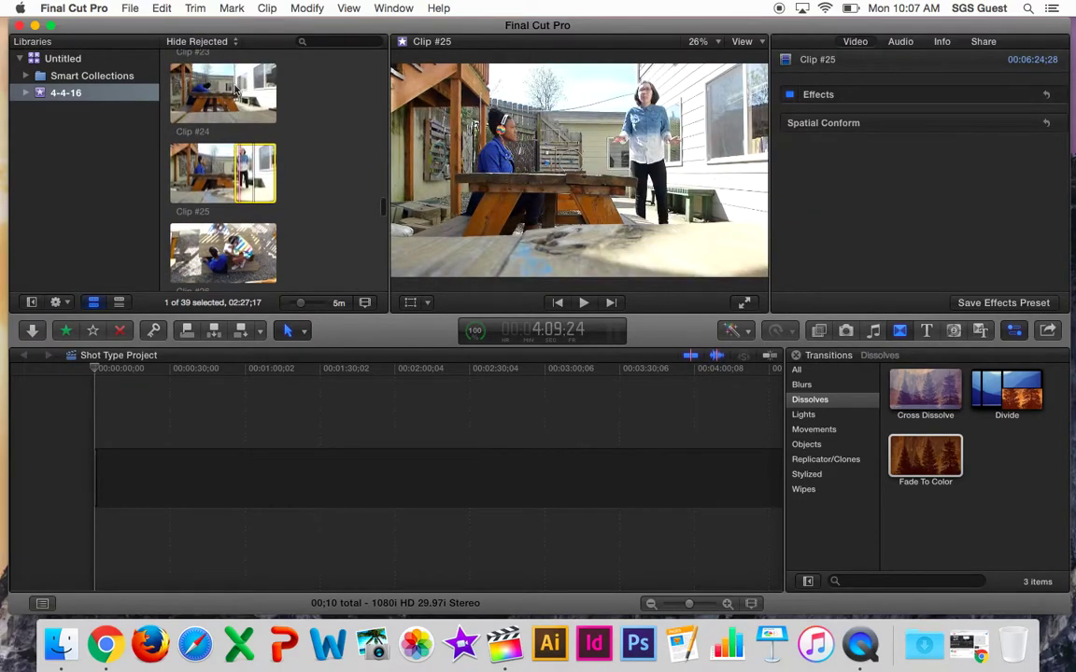
left_click(236, 91)
left_click_drag(233, 84, 214, 485)
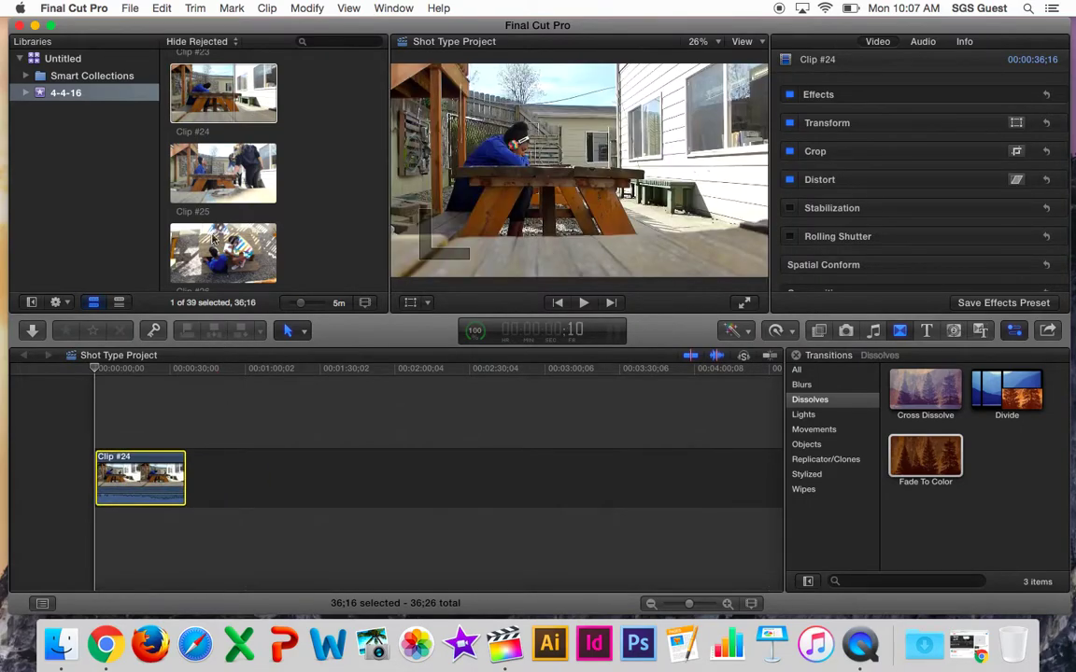
left_click(212, 239)
left_click_drag(212, 235, 303, 501)
Trim the beginning of Clip #24 in the timeline so the clip lasts about 19 seconds.
left_click(149, 502)
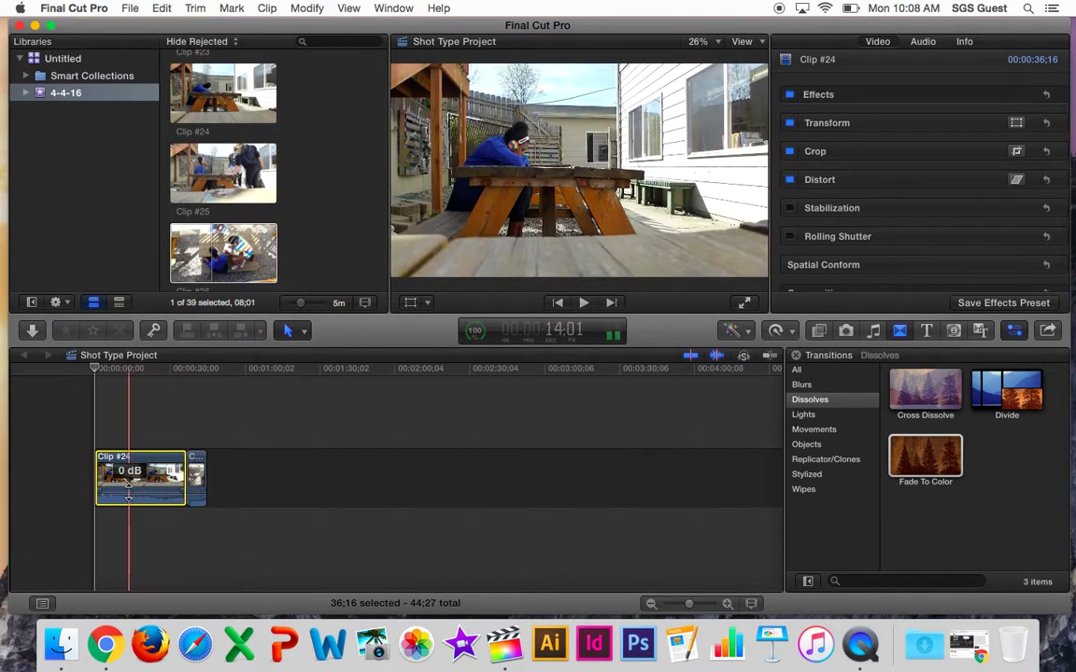
left_click_drag(96, 478, 169, 476)
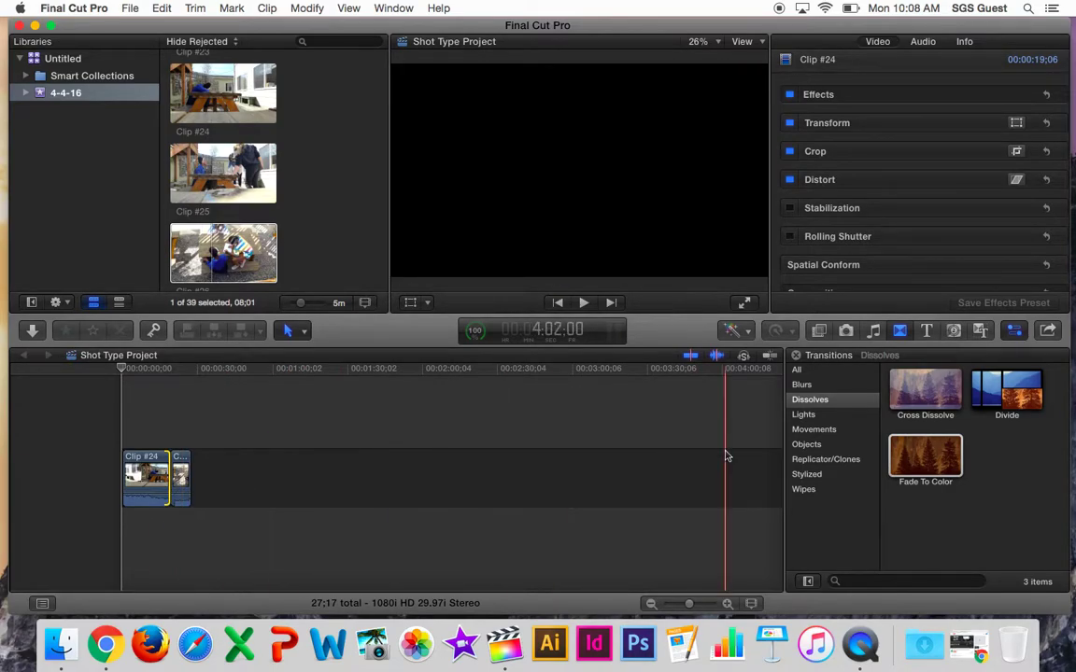
Add a Cross Dissolve transition between Clip #24 and the clip after it, allowing the media overlap, and preview the transition.
left_click(900, 331)
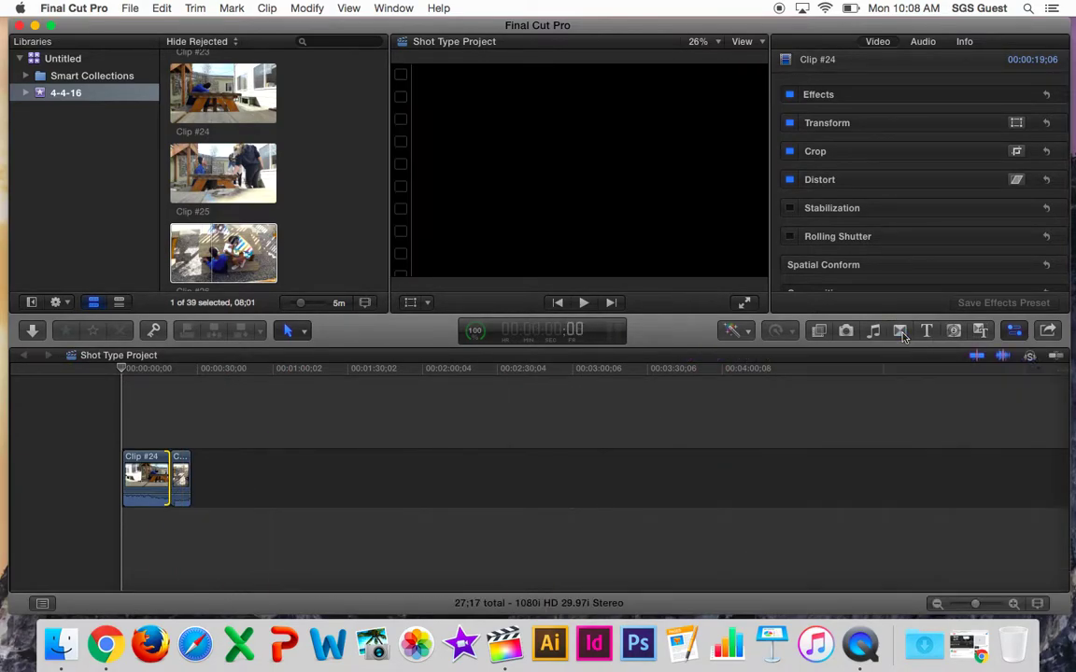
left_click(902, 333)
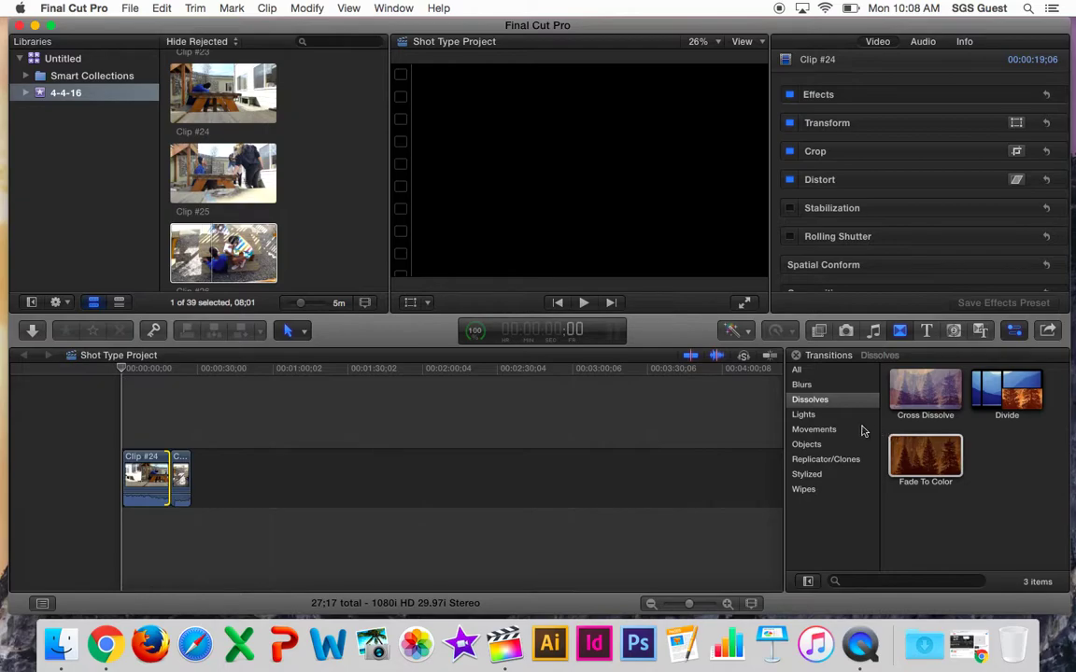
left_click(906, 442)
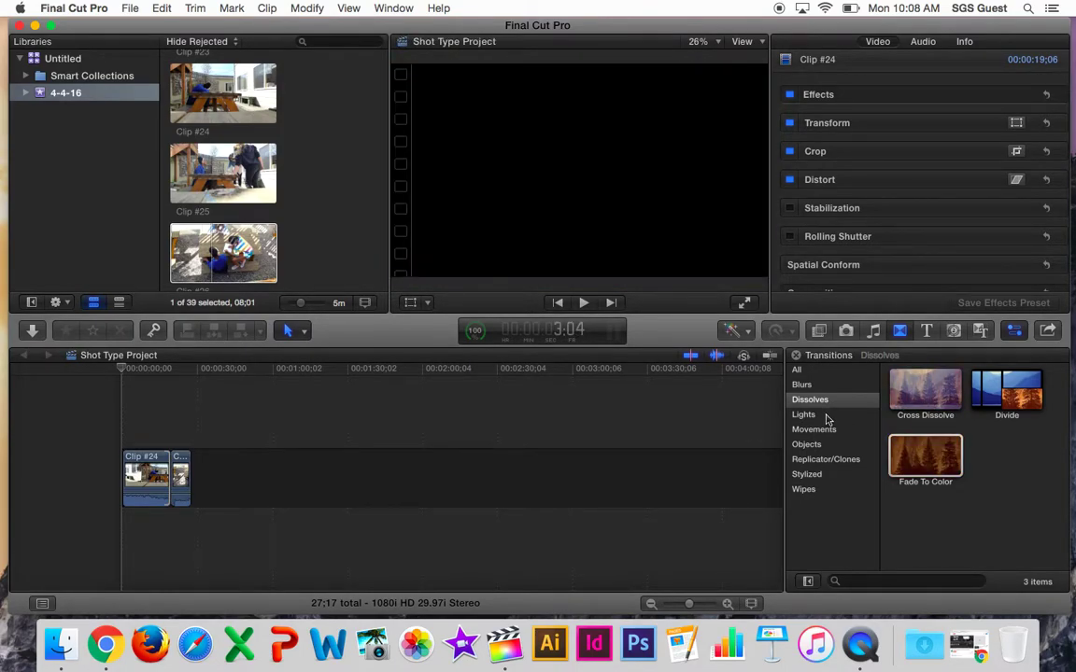
left_click(826, 416)
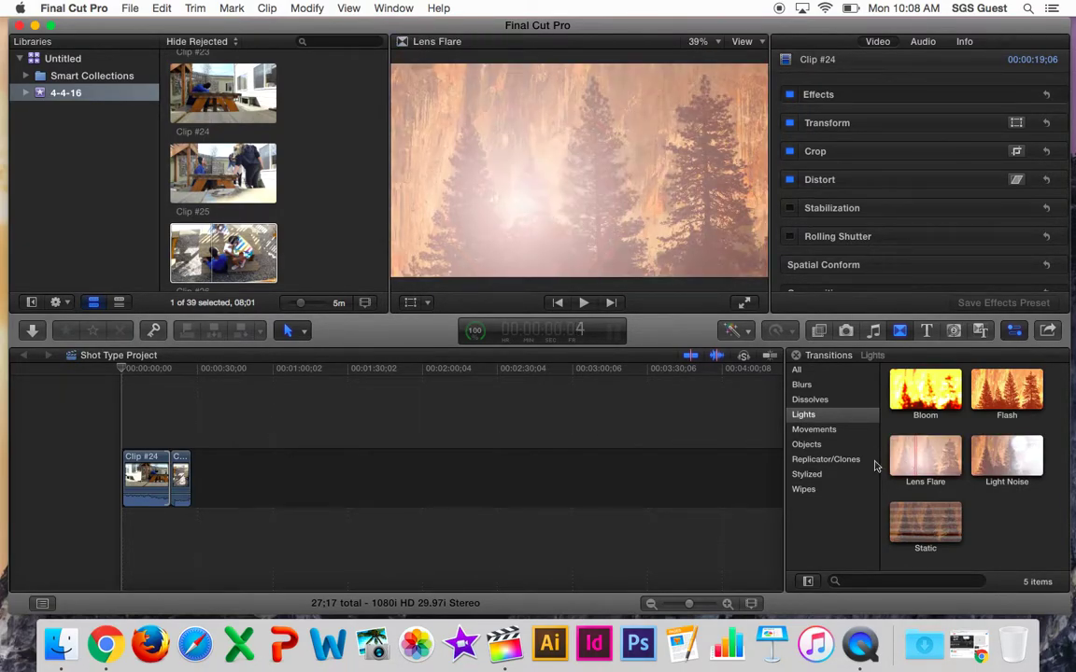
left_click(823, 461)
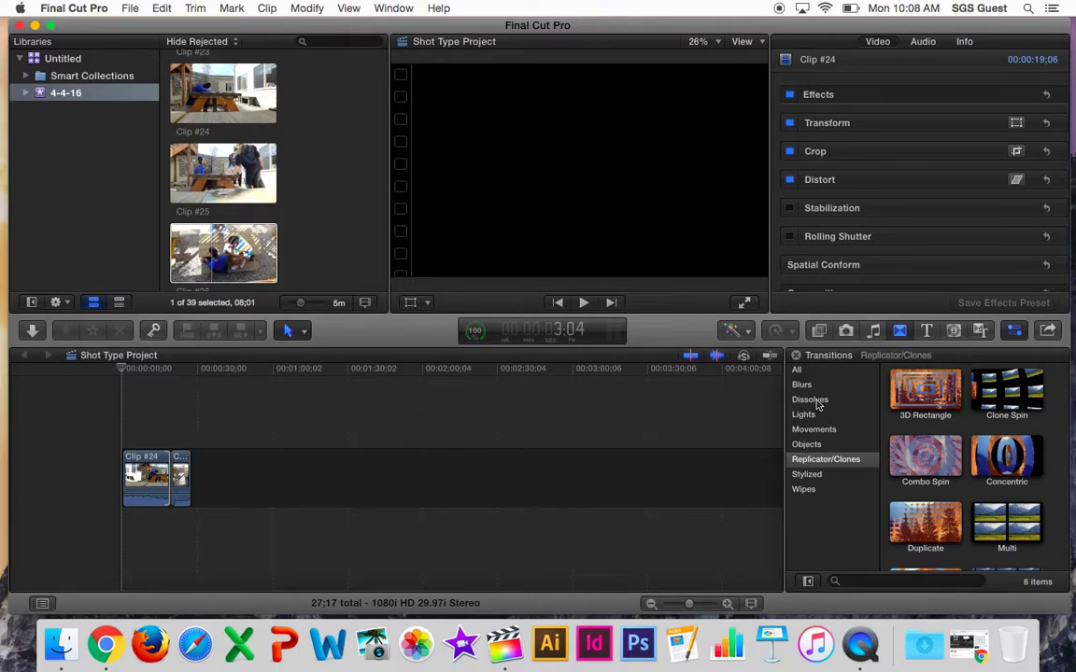
left_click(811, 399)
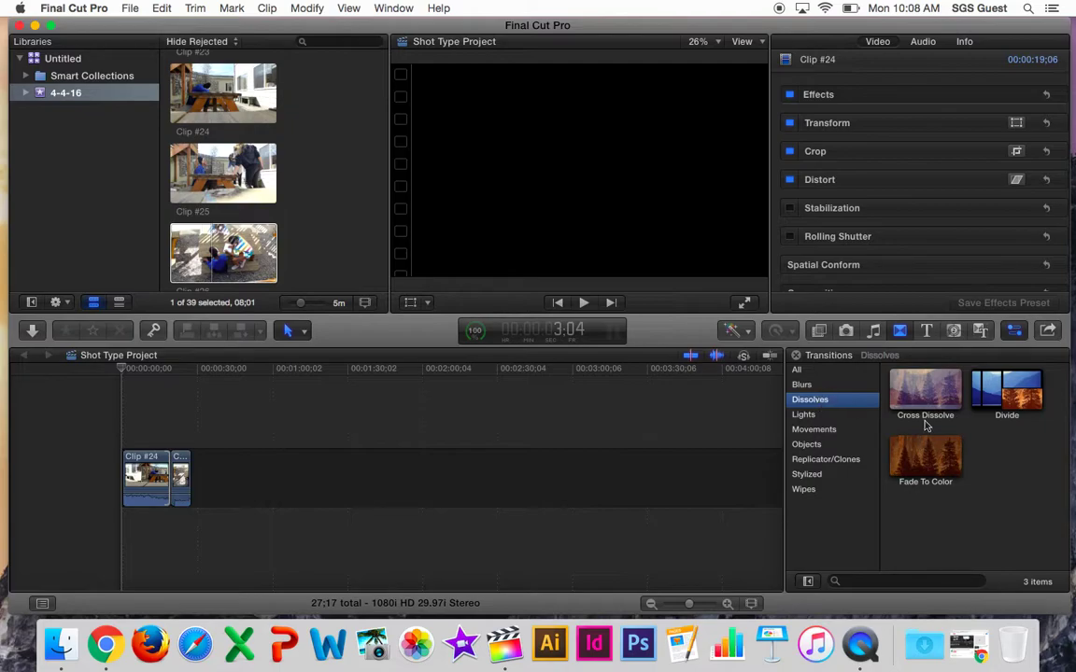
left_click(929, 396)
left_click_drag(928, 396, 174, 481)
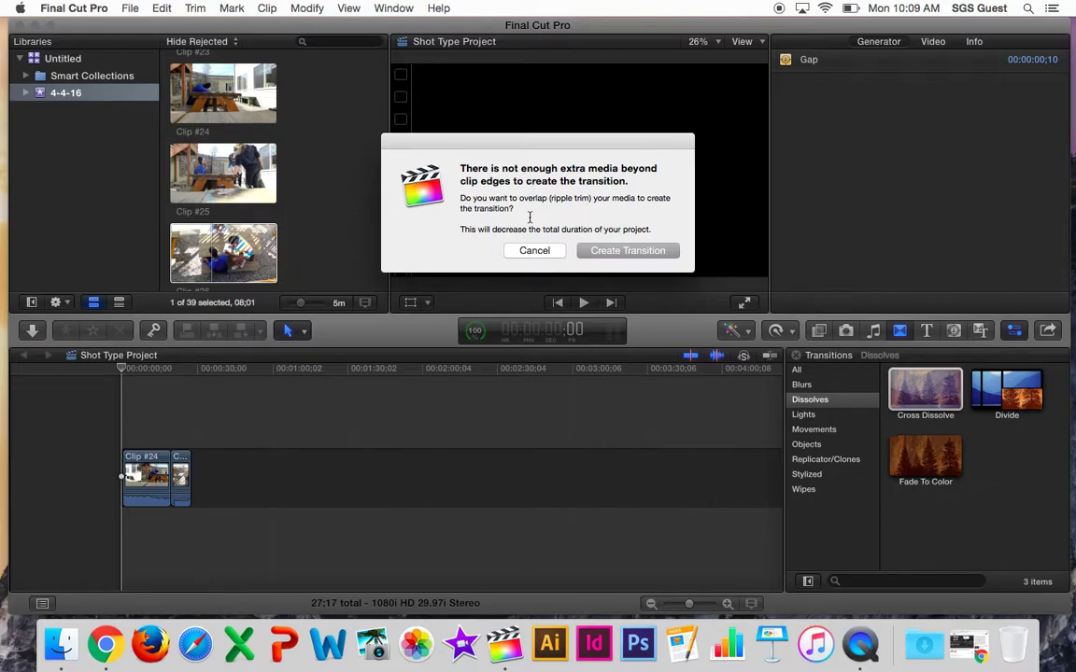
left_click(635, 250)
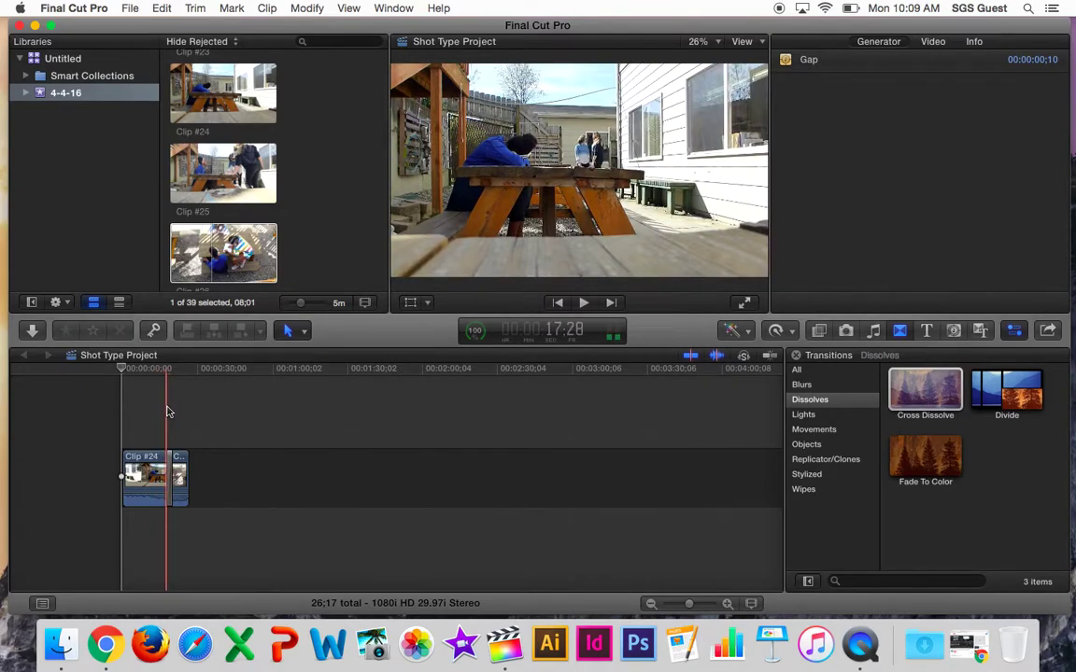
key("space")
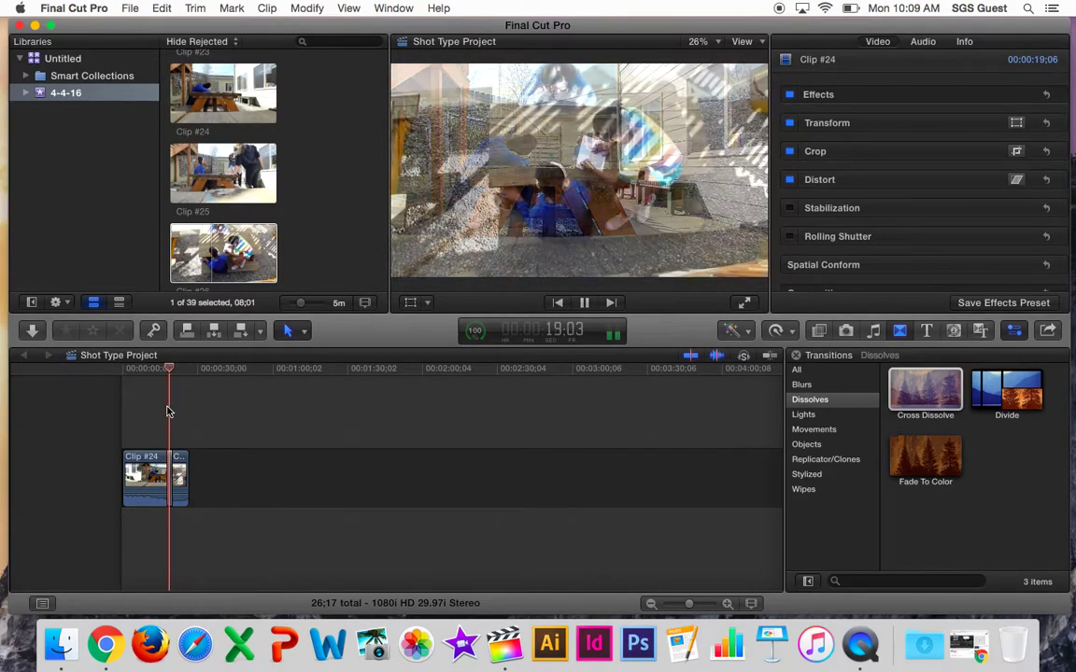
left_click(156, 428)
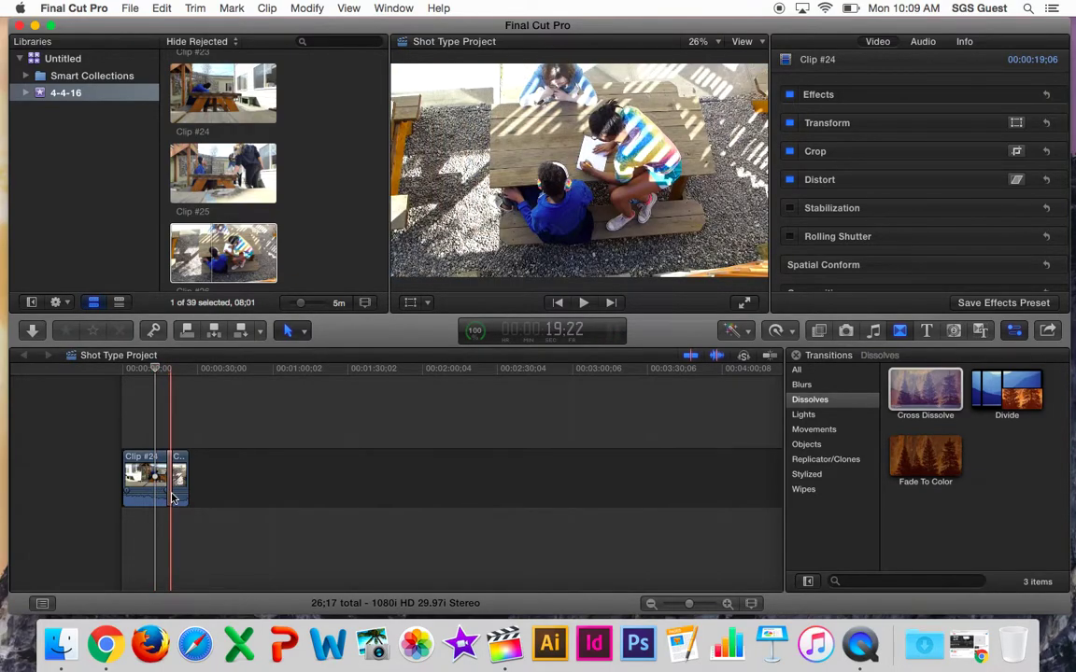
Search the Final Cut Pro sound effects for "snore" and attach Snore 1.caf beneath Clip #24 near its start.
left_click(872, 331)
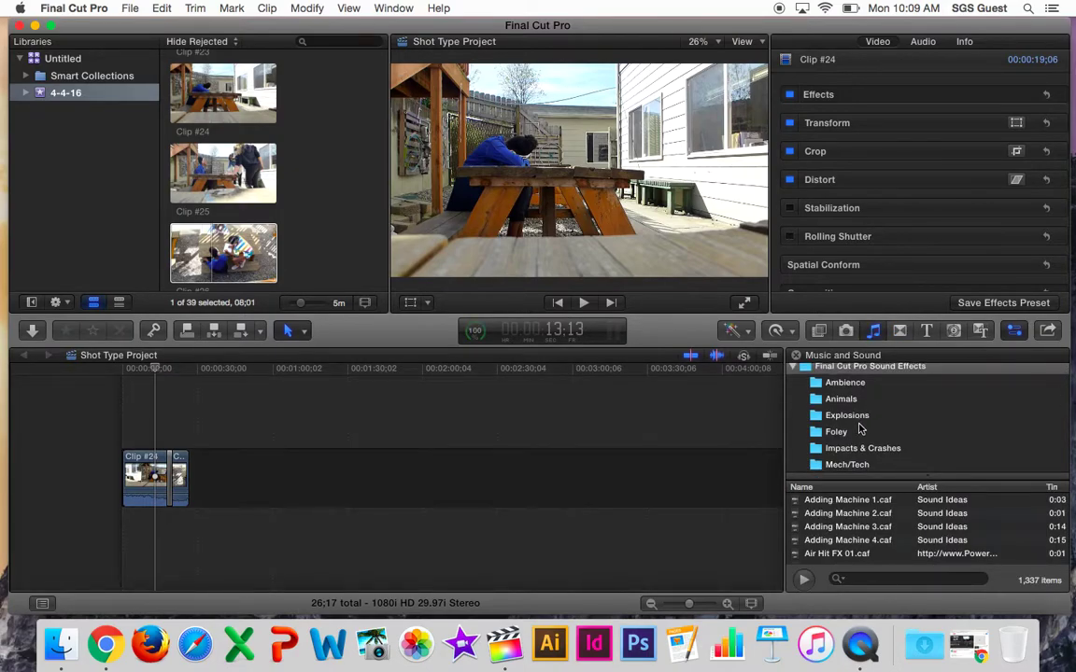
scroll(850, 419, "up", 1)
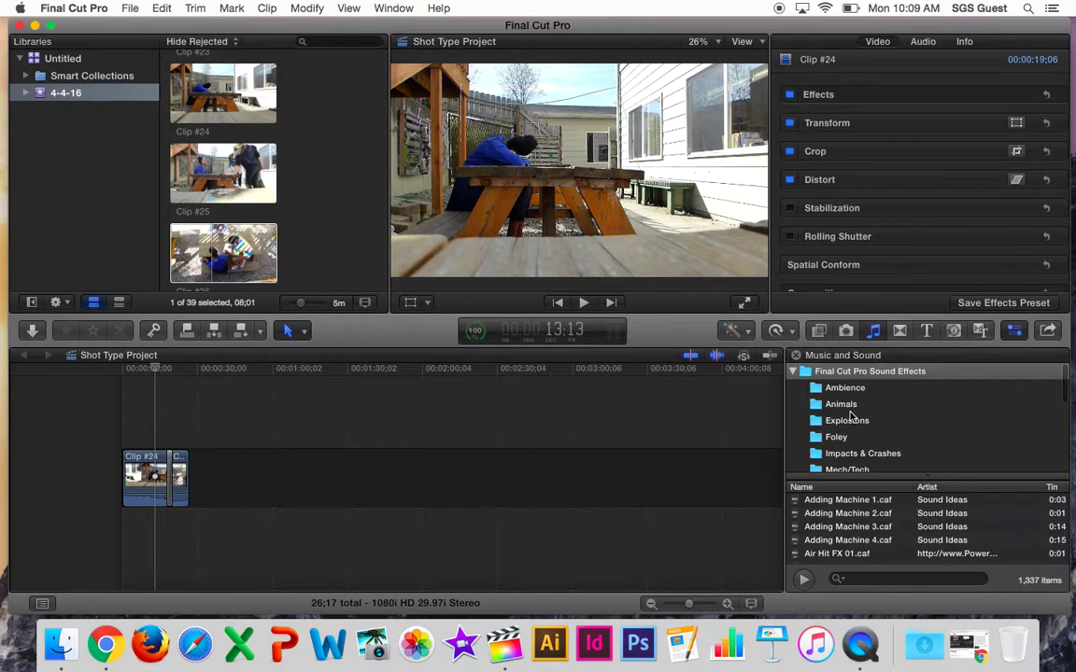
left_click(794, 372)
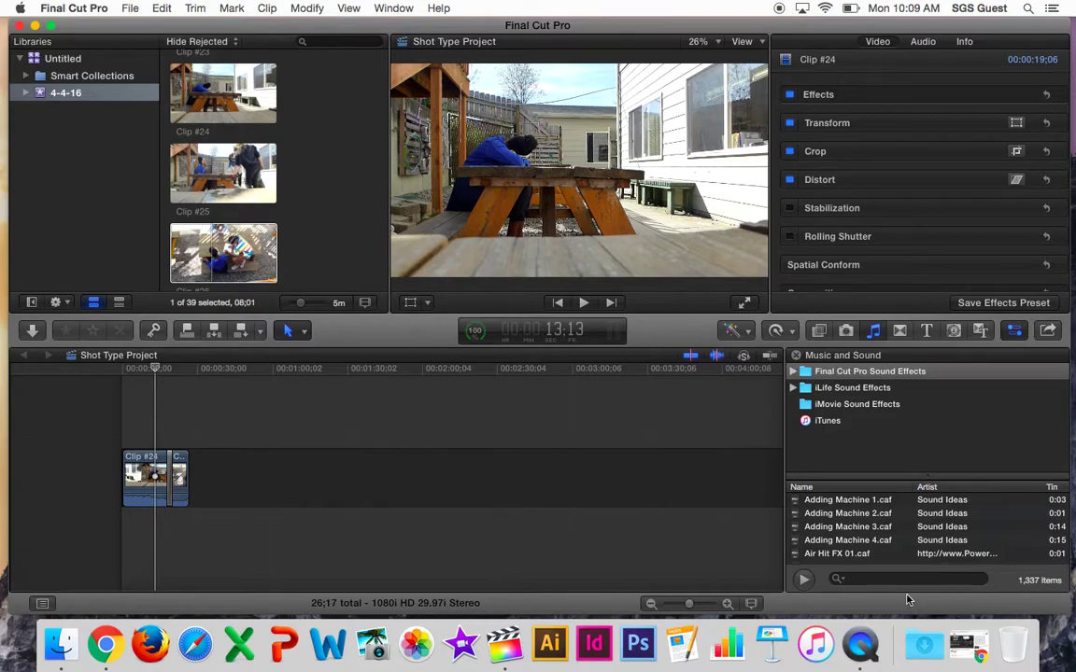
left_click(886, 580)
type("snore")
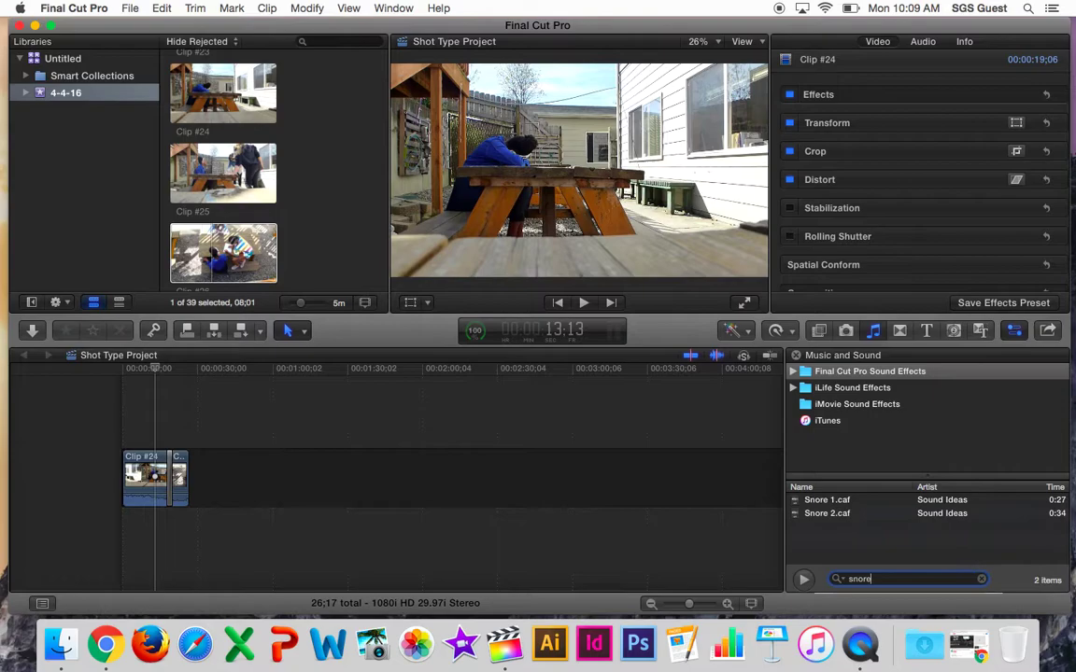
left_click(826, 500)
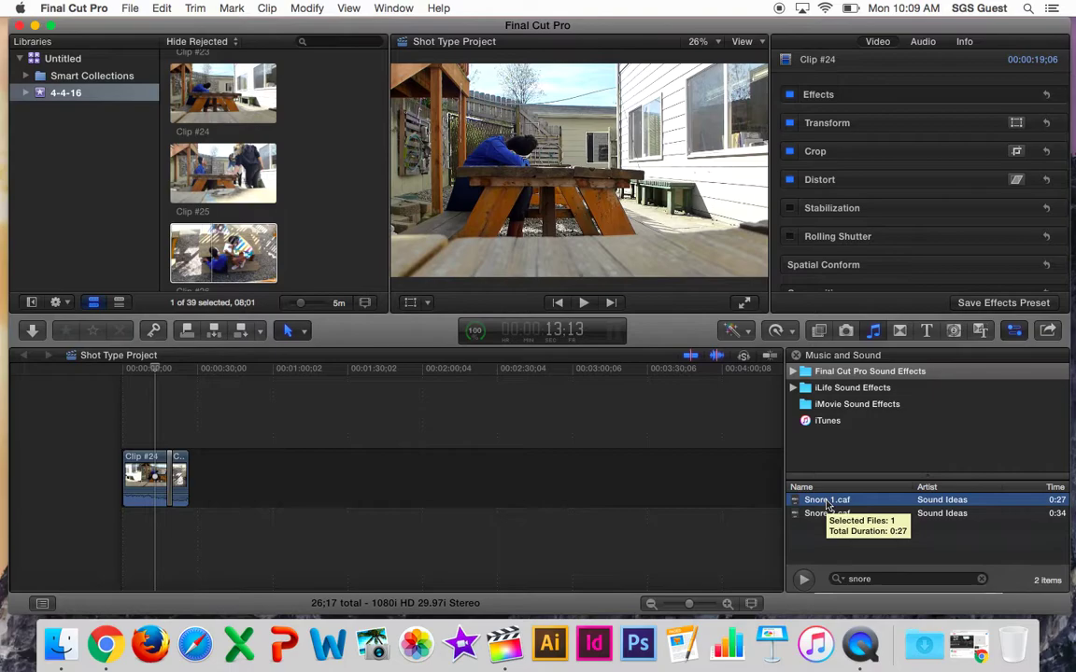
left_click_drag(826, 501, 128, 535)
Play back the clip with the snore sound and lower the audio volume of Clip #24.
key("space")
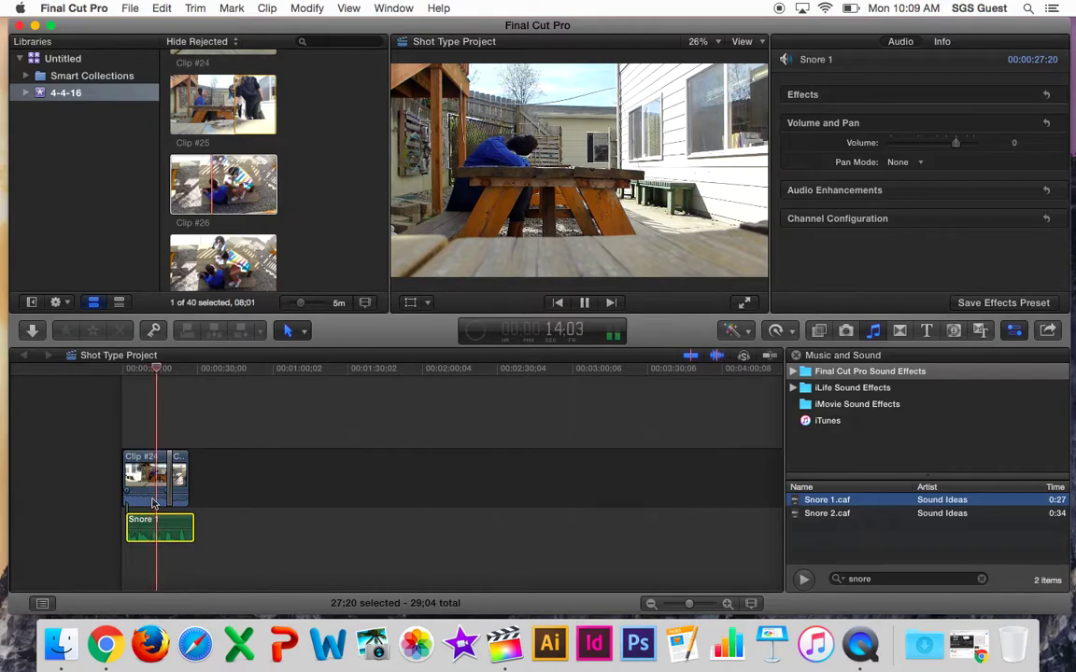
key("space")
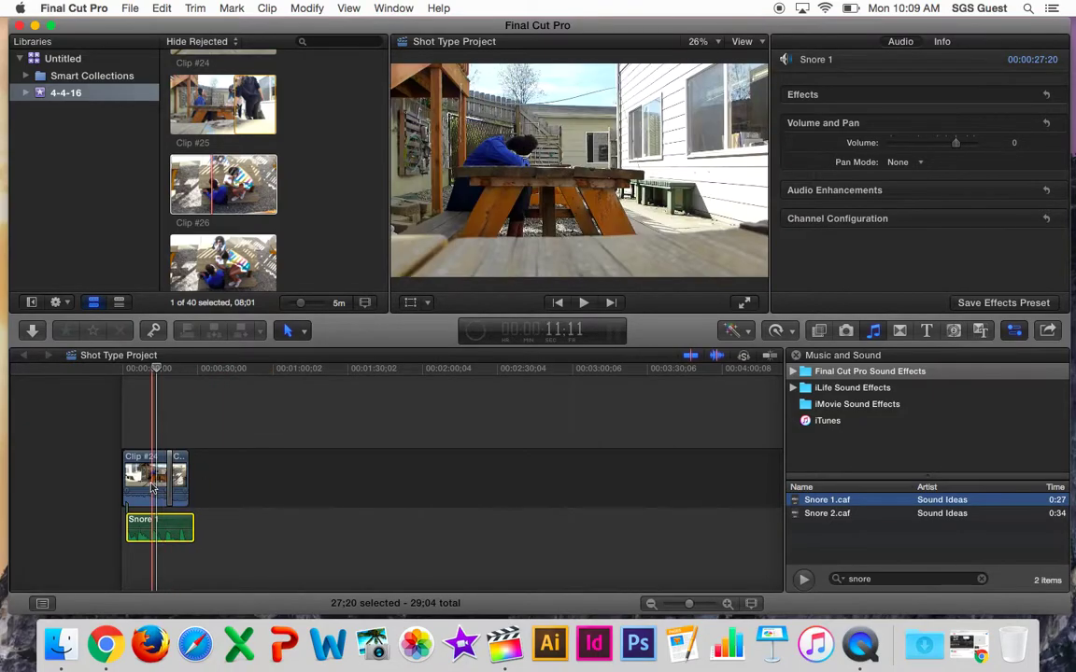
left_click_drag(134, 481, 134, 498)
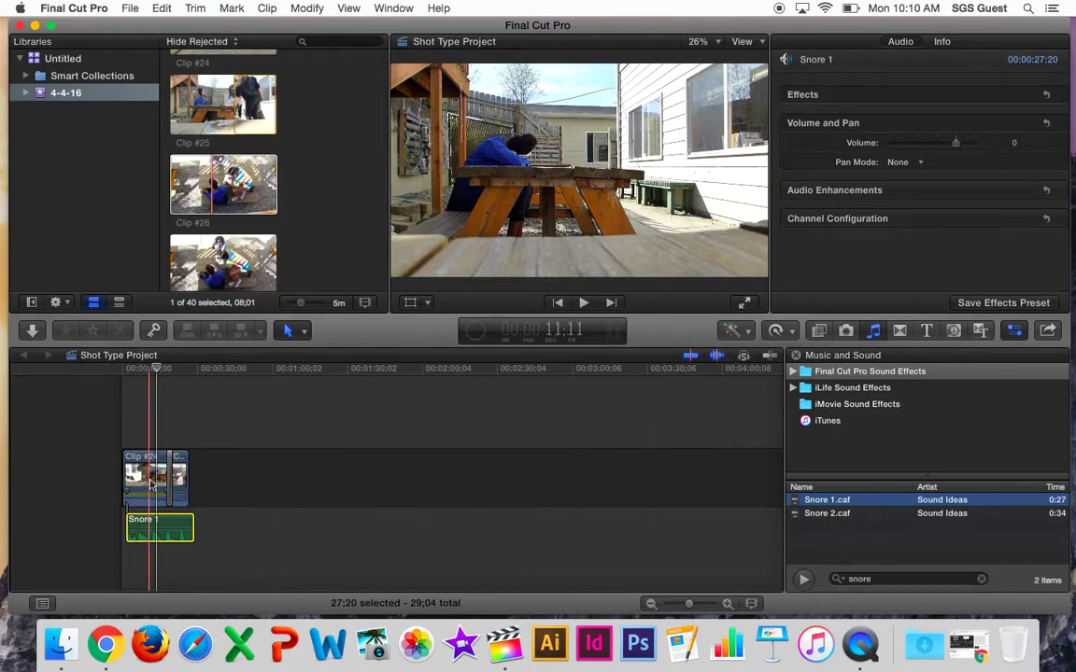
Look through the available effect categories, including Masks and Nostalgia, for an effect that suits Clip #24.
left_click(150, 481)
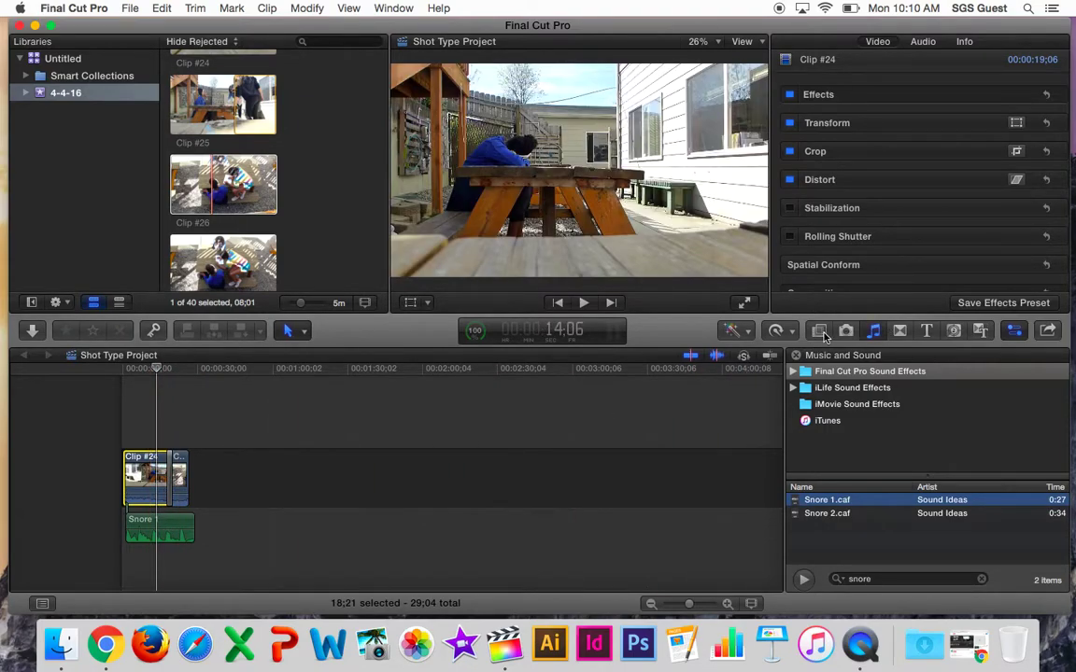
left_click(818, 331)
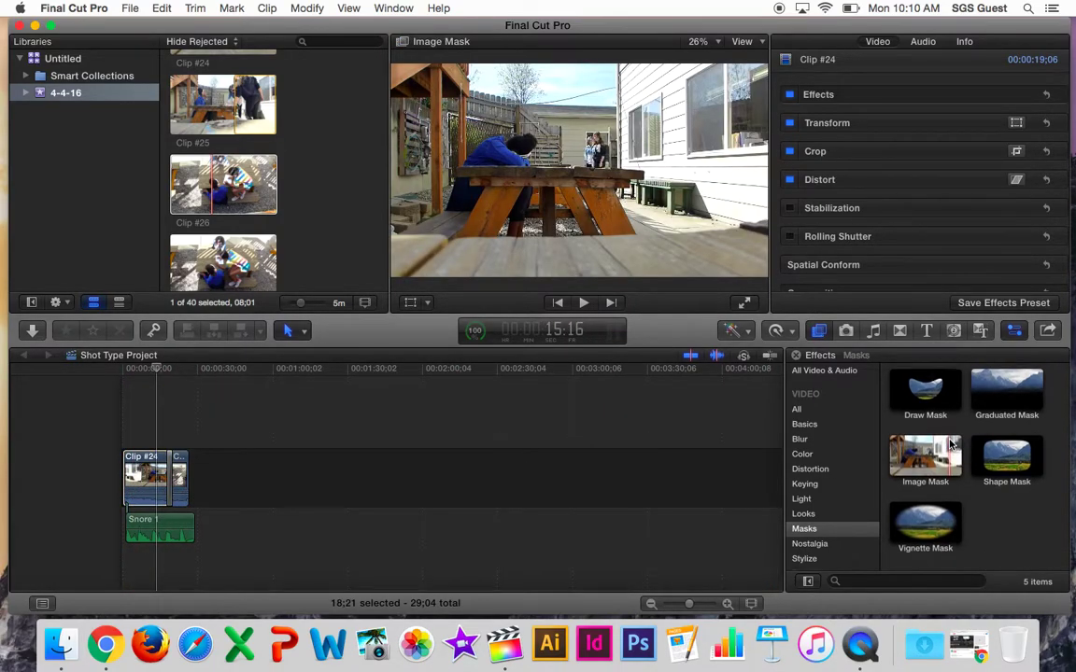
scroll(841, 504, "down", 1)
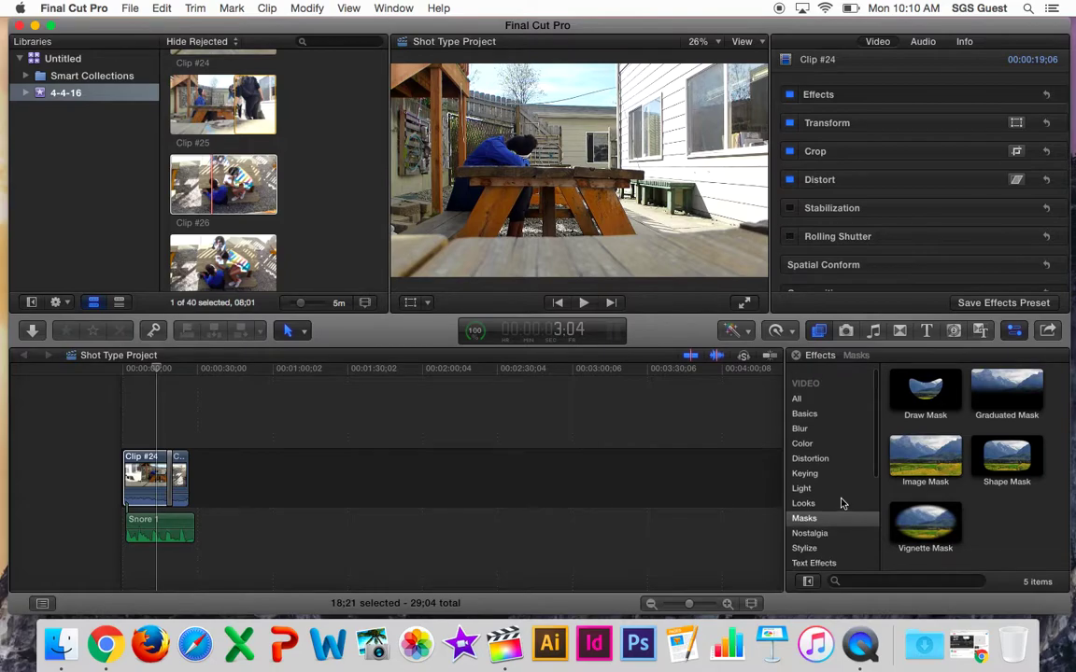
left_click(805, 540)
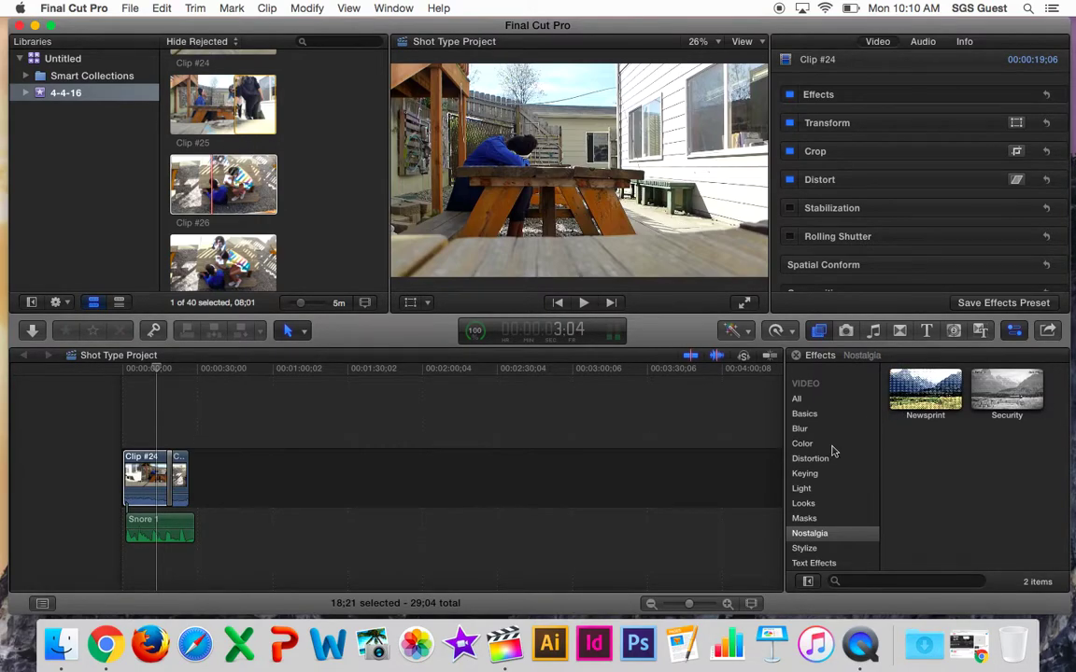
scroll(834, 452, "up", 1)
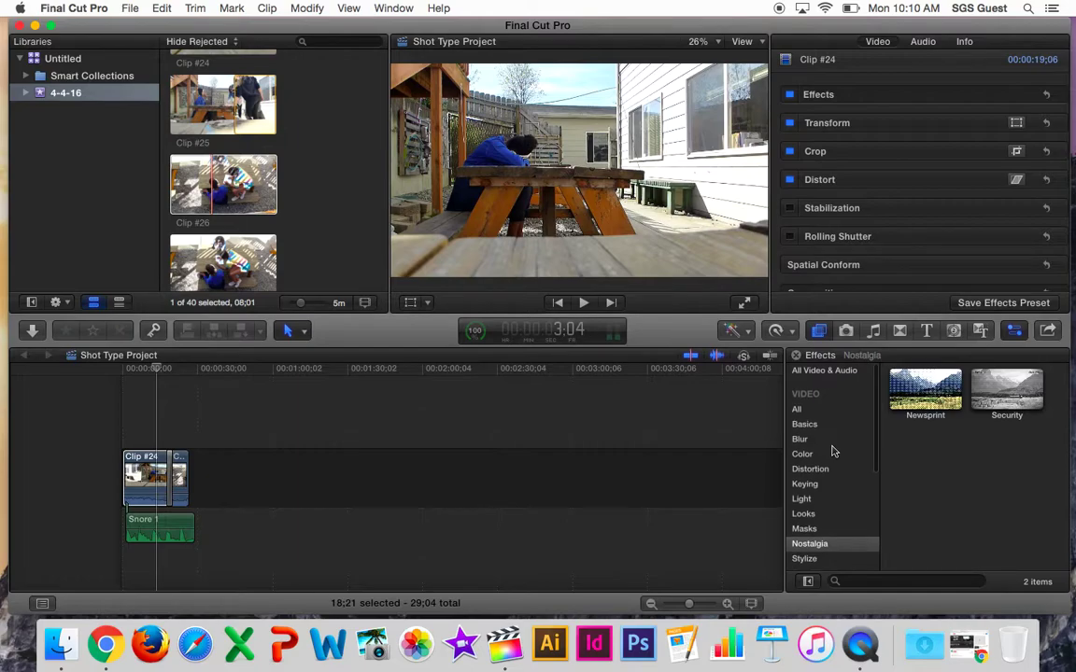
scroll(834, 452, "up", 1)
scroll(834, 452, "down", 4)
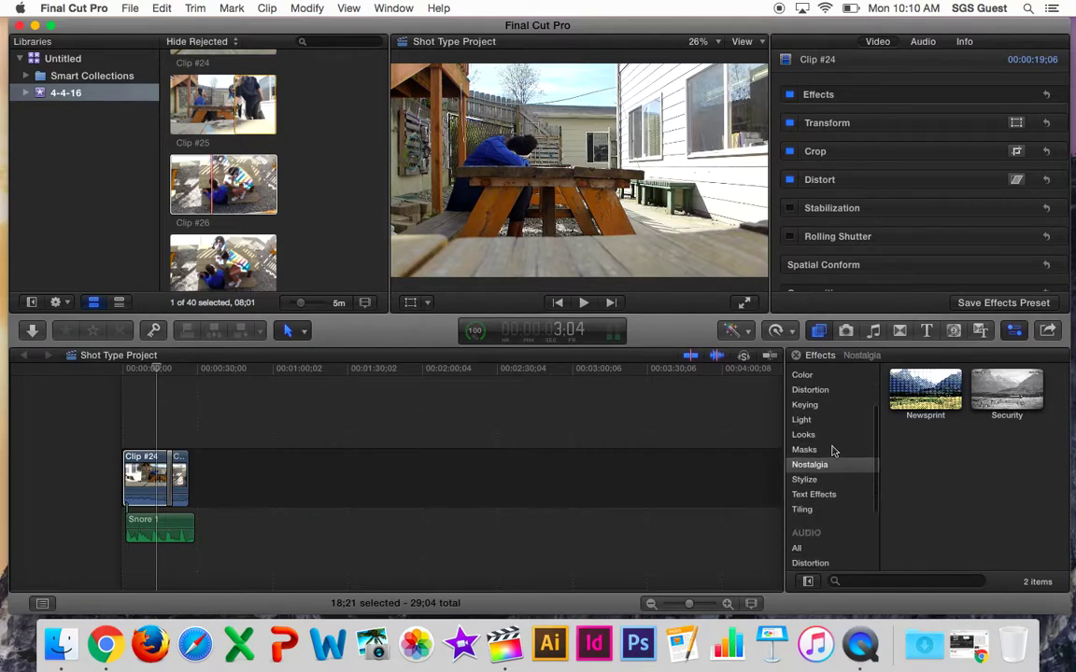
scroll(834, 452, "down", 2)
scroll(832, 450, "up", 5)
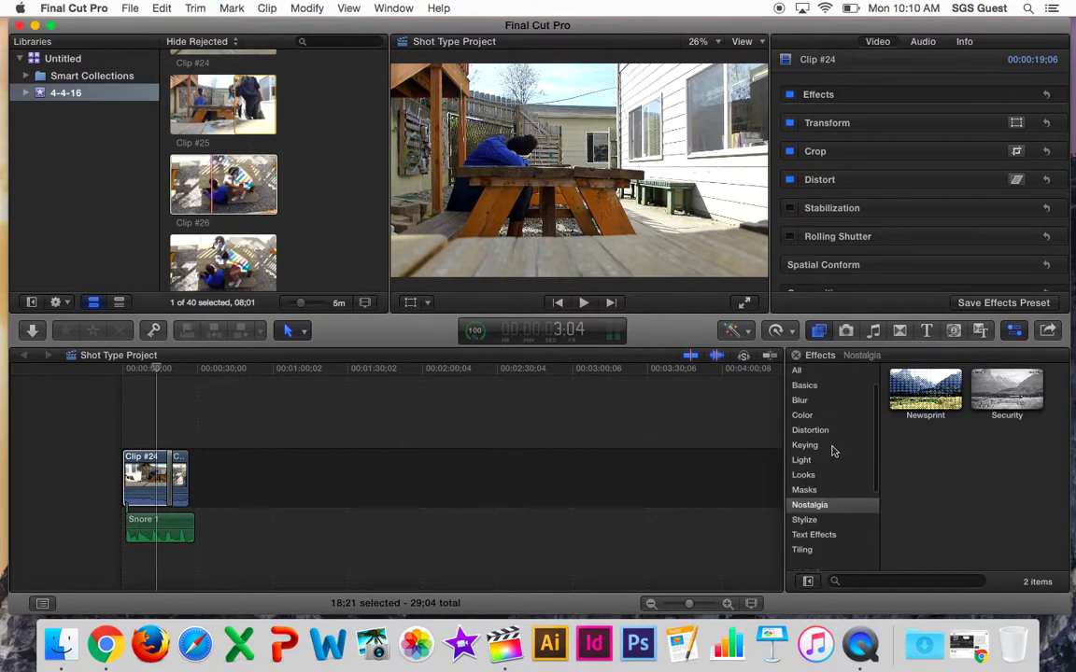
scroll(829, 399, "up", 2)
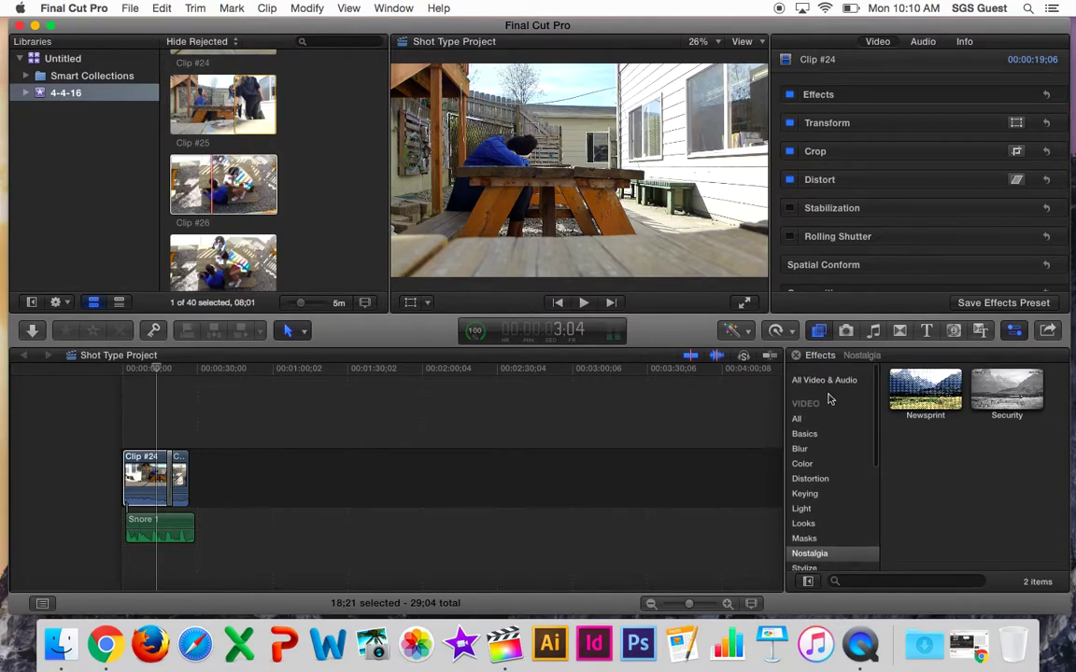
key("ctrl+d")
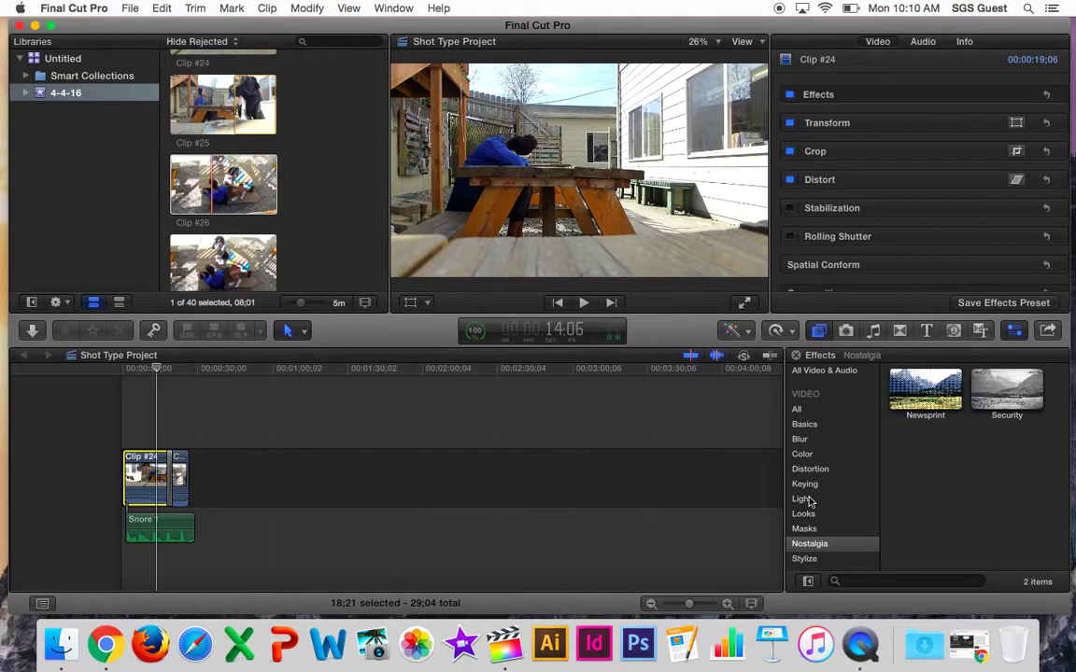
Try the Cold Steel effect from the Looks category on Clip #24, and undo it.
scroll(834, 468, "down", 3)
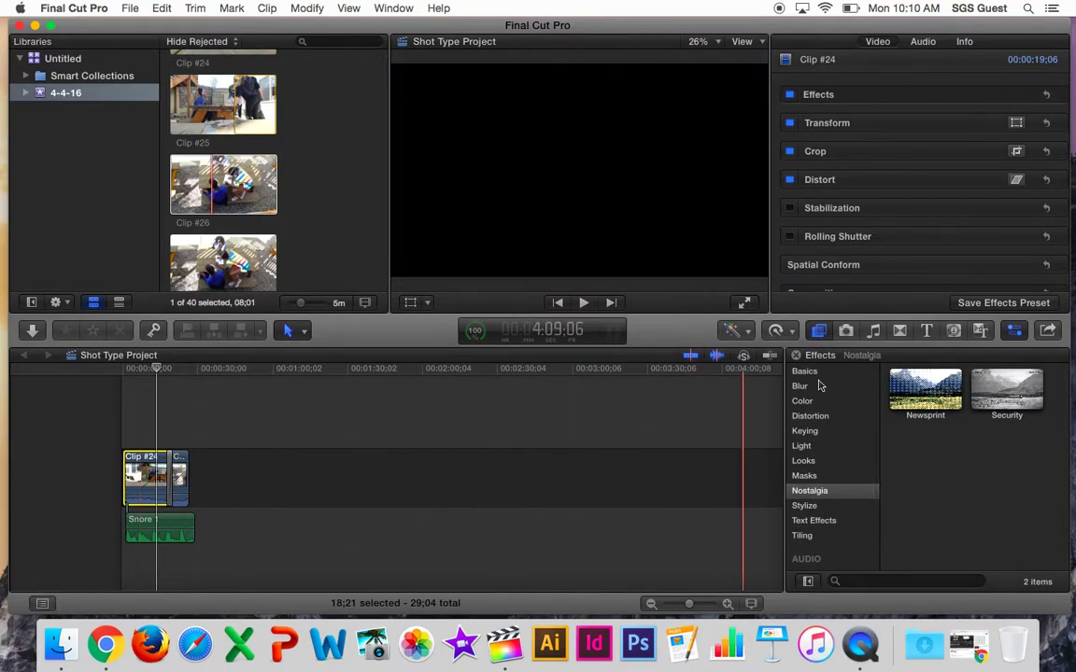
left_click(803, 461)
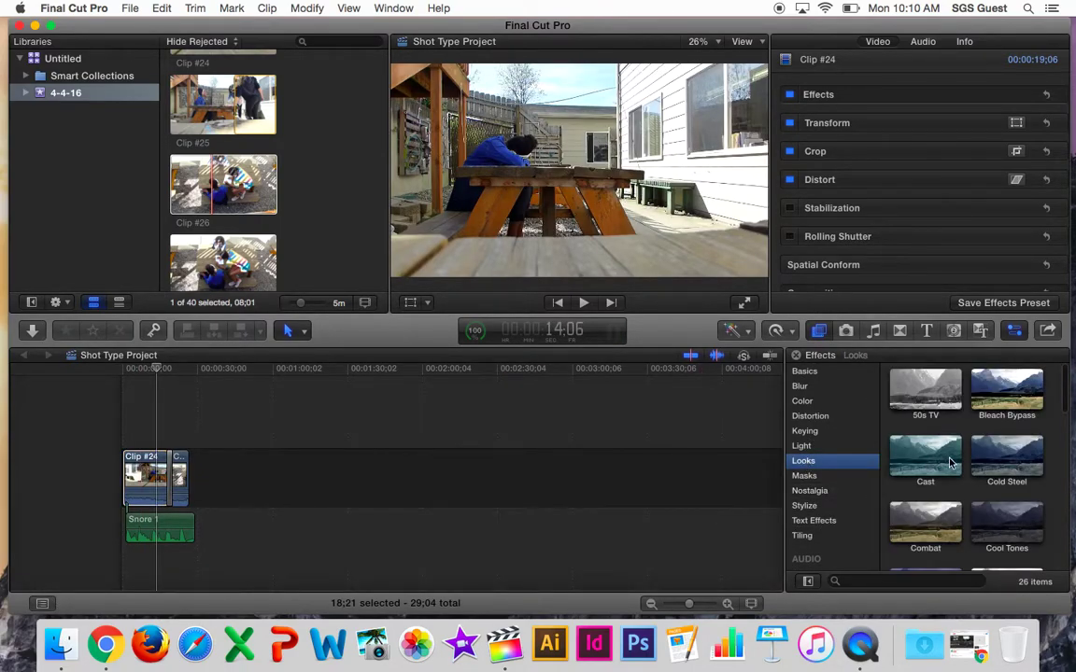
left_click_drag(1006, 461, 157, 485)
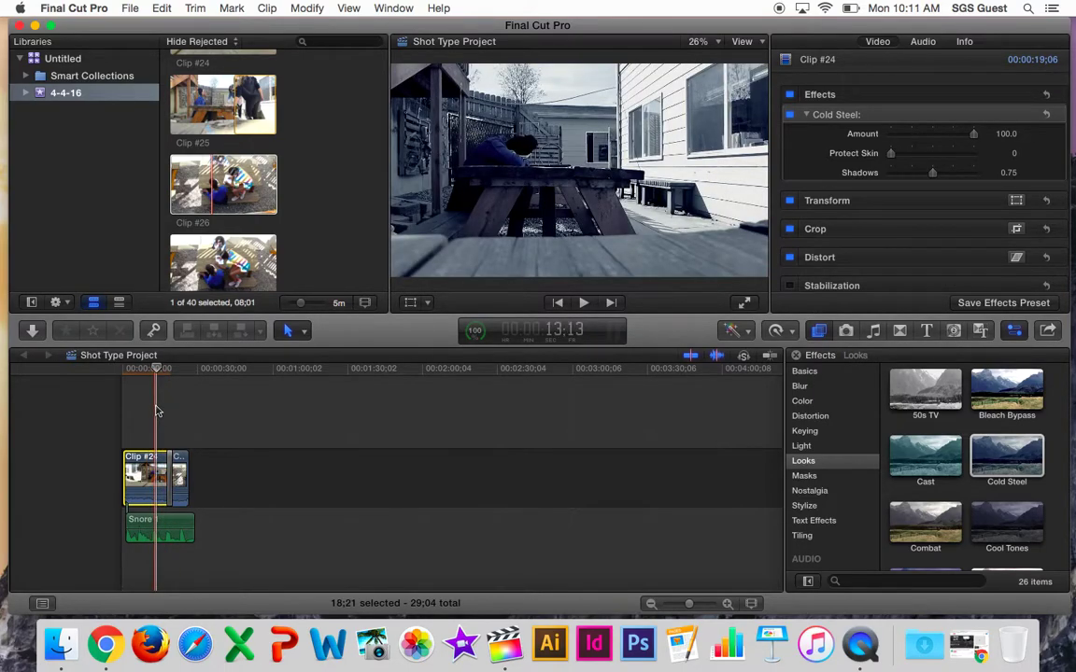
key("super+z")
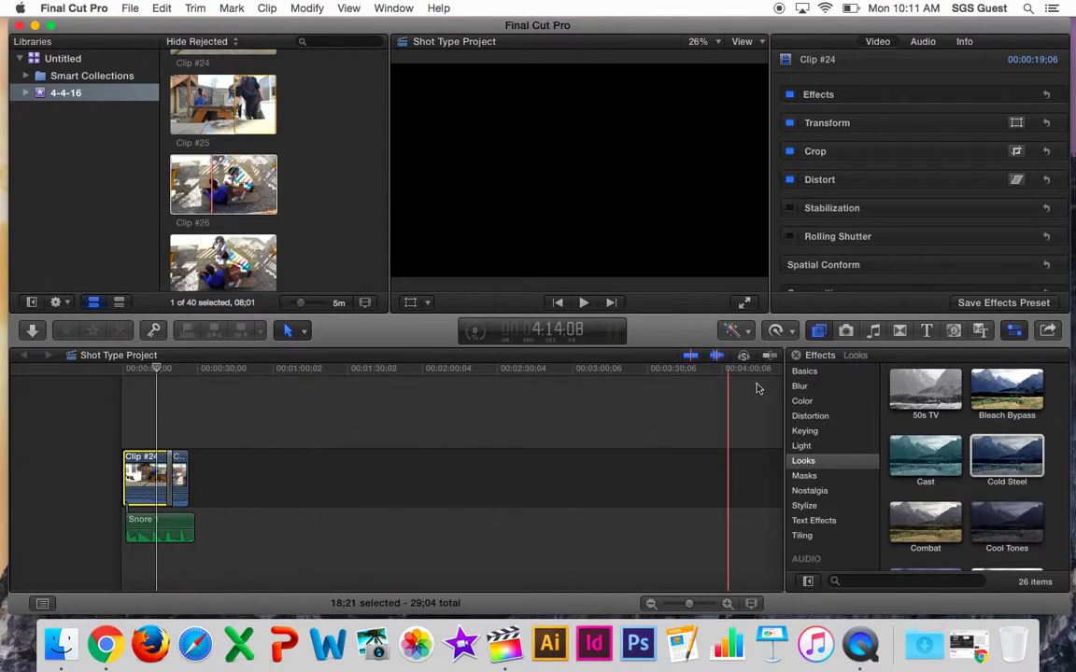
Look through the available titles for a suitable one, previewing Basic Lower Third and Echo.
left_click(927, 330)
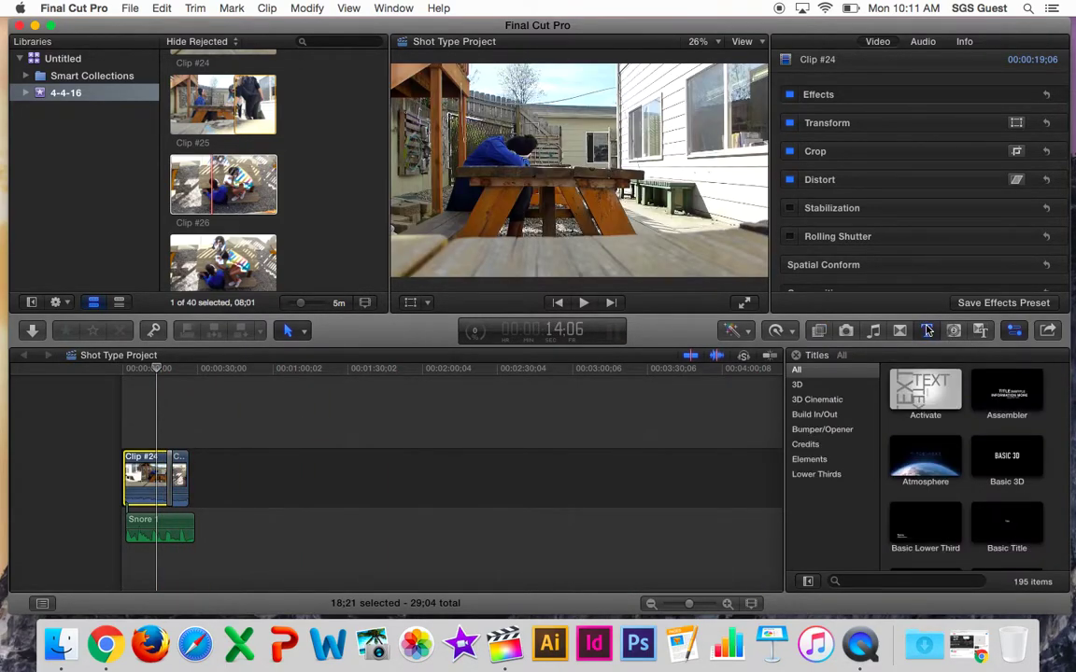
scroll(968, 451, "down", 2)
left_click(936, 480)
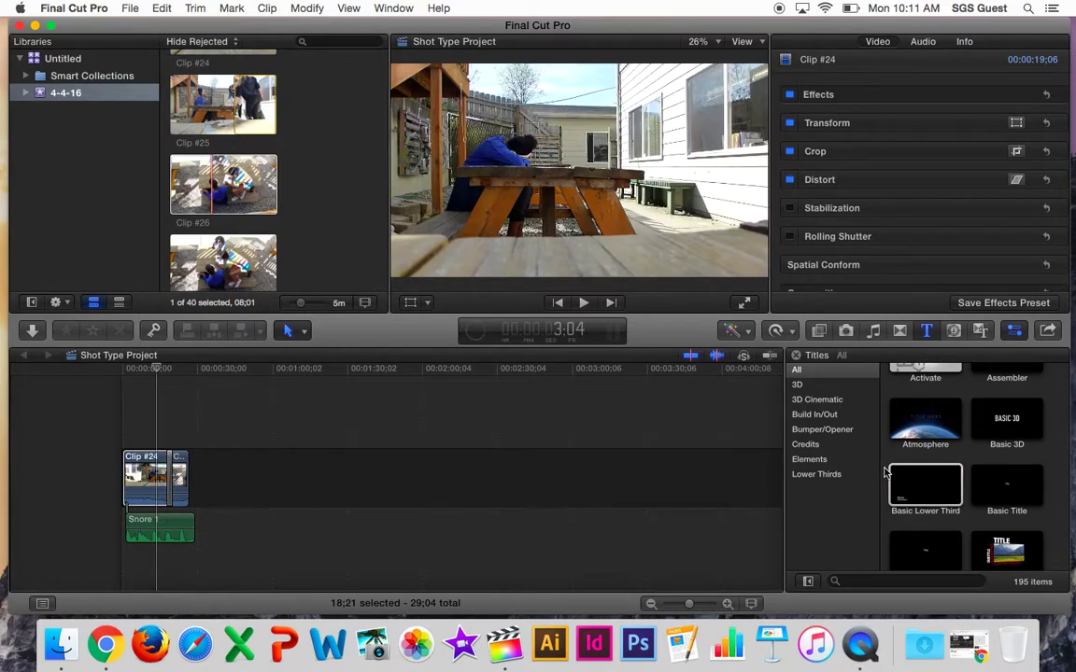
left_click(920, 499)
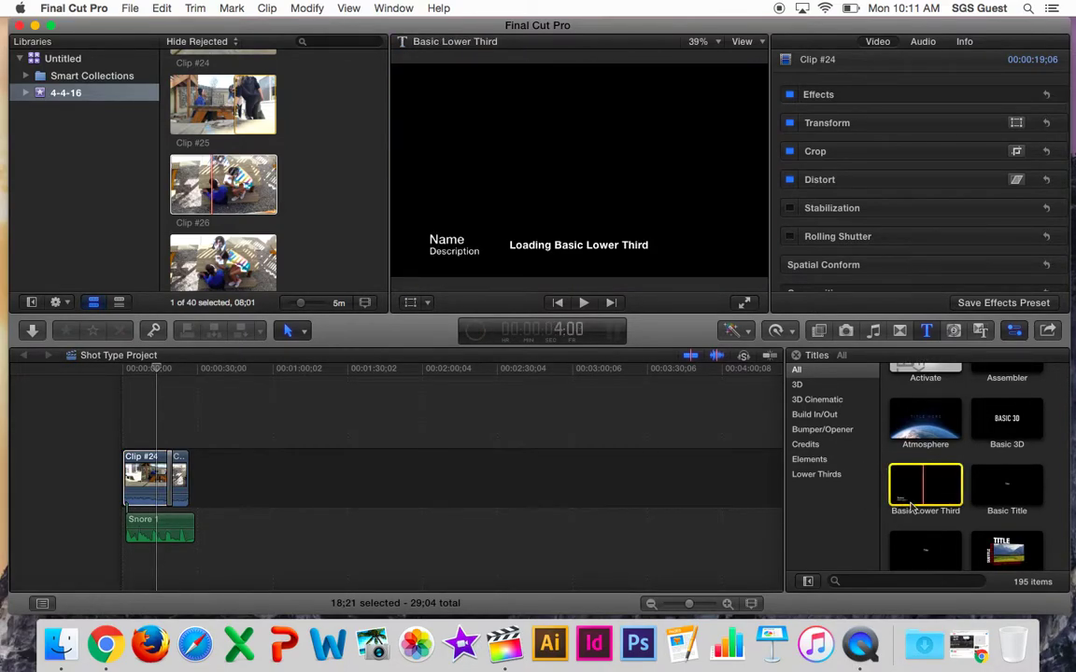
scroll(941, 512, "down", 10)
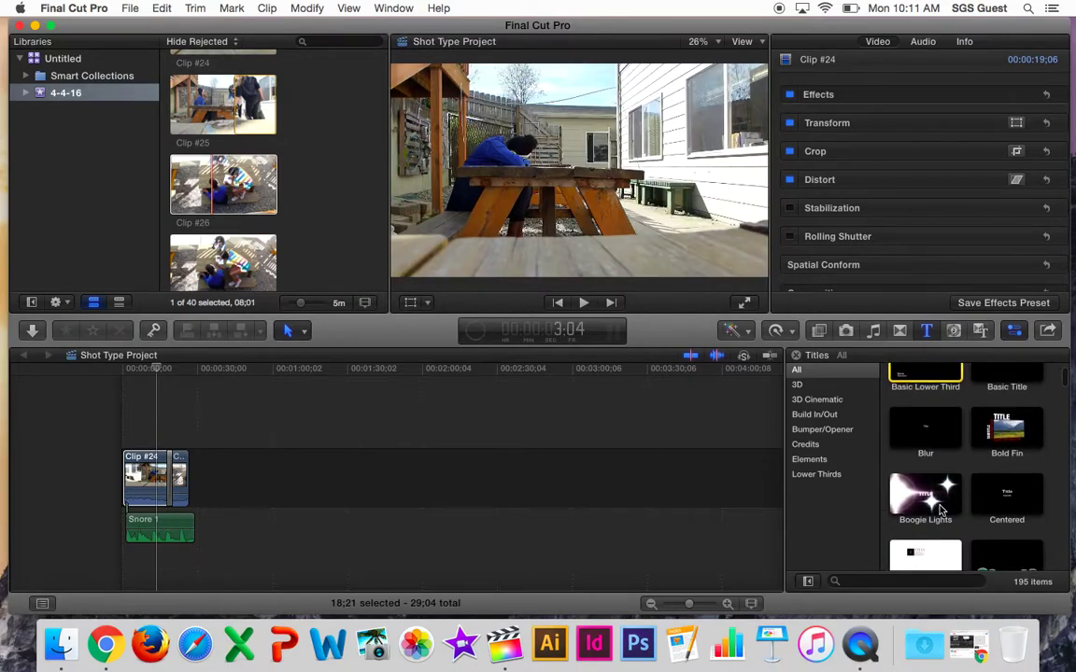
scroll(942, 512, "down", 5)
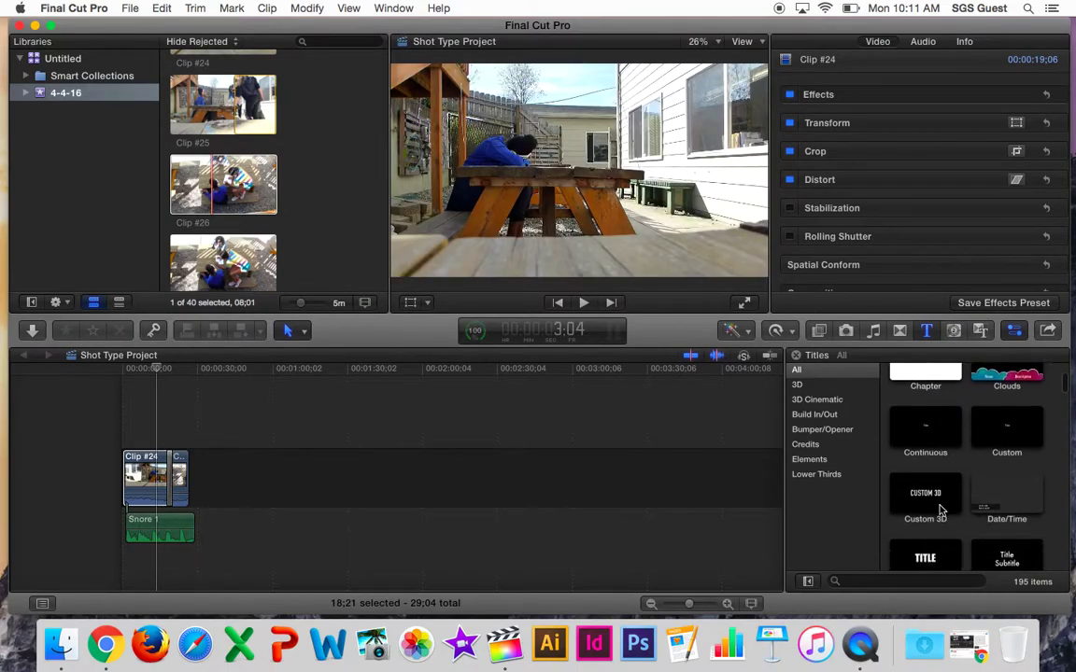
scroll(942, 512, "down", 2)
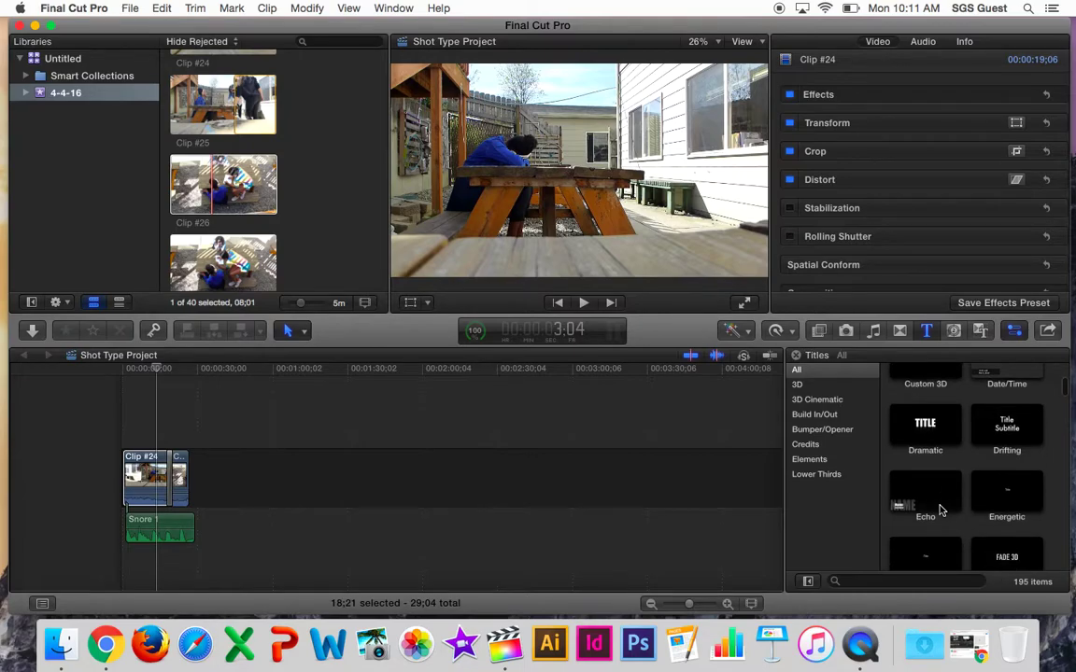
left_click(922, 495)
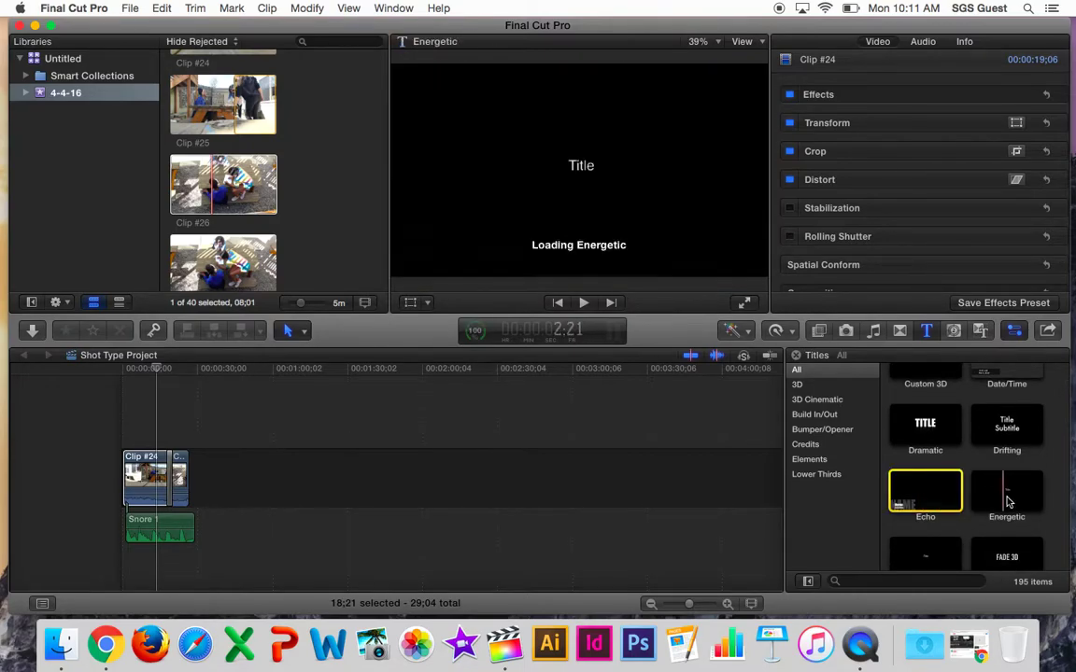
Preview the Energetic title and attach it above Clip #24 near the start of the timeline.
scroll(1007, 500, "down", 2)
left_click(1008, 422)
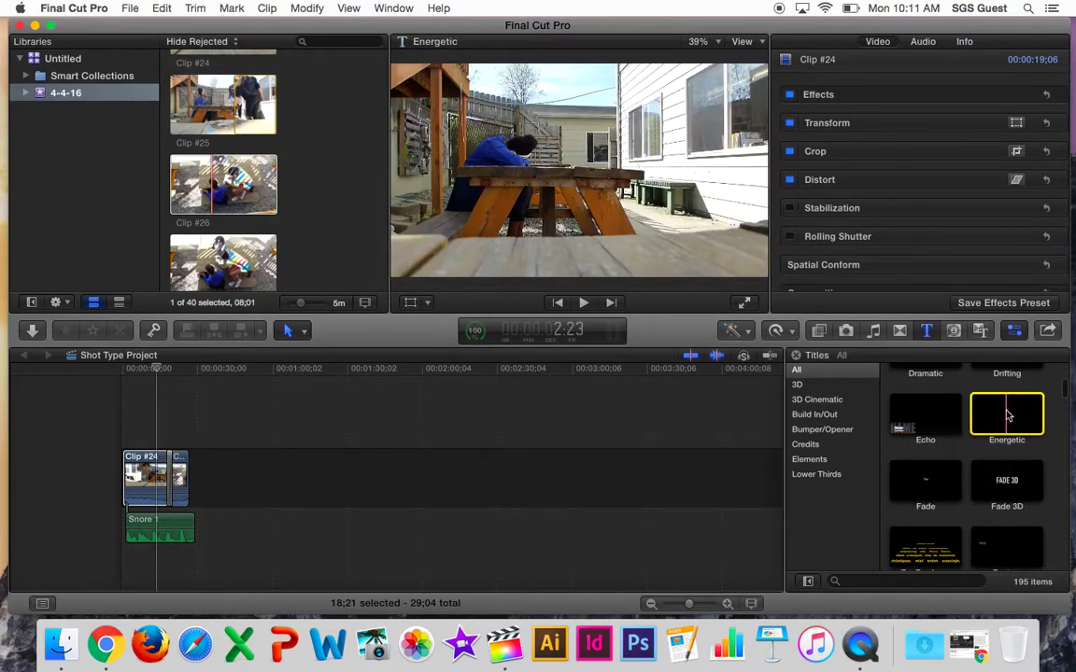
scroll(990, 418, "down", 3)
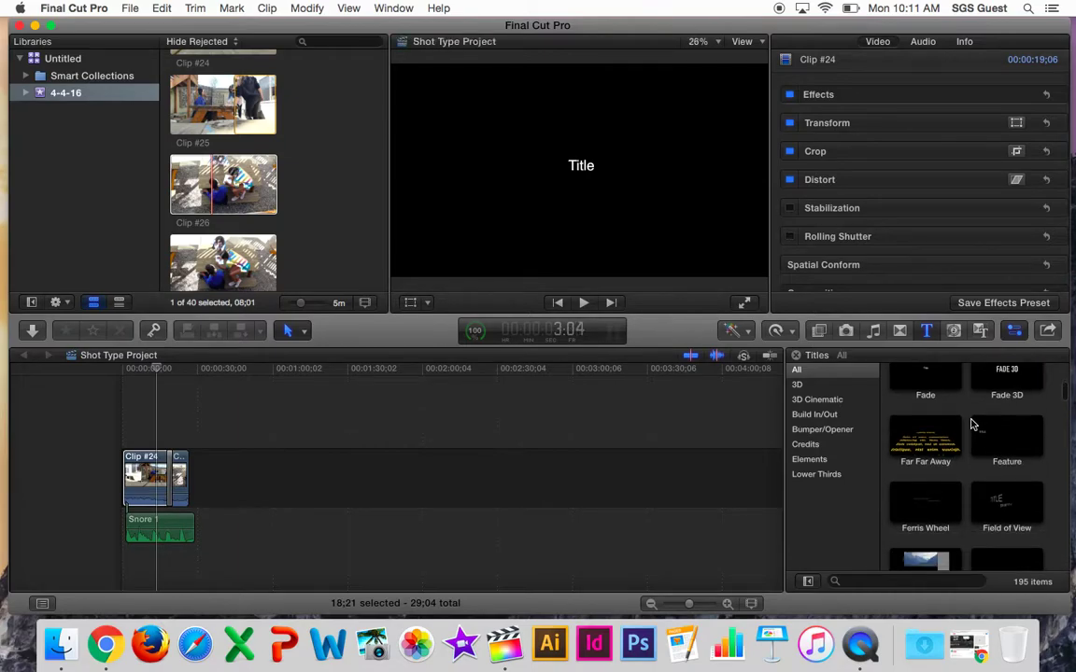
scroll(960, 449, "down", 4)
scroll(961, 458, "up", 5)
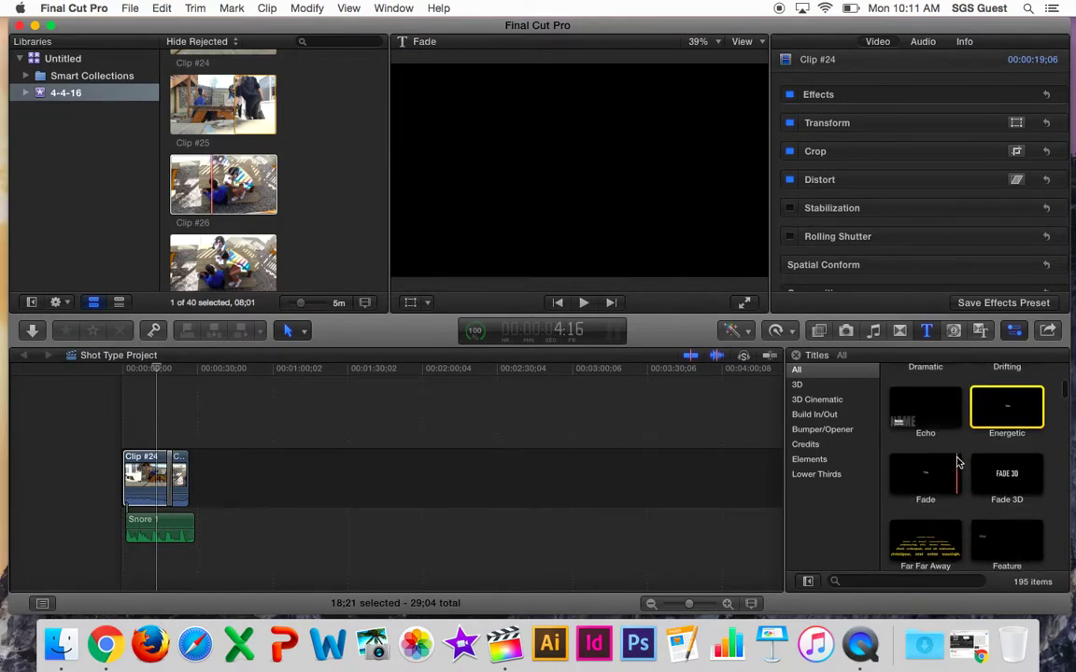
left_click_drag(1000, 403, 131, 435)
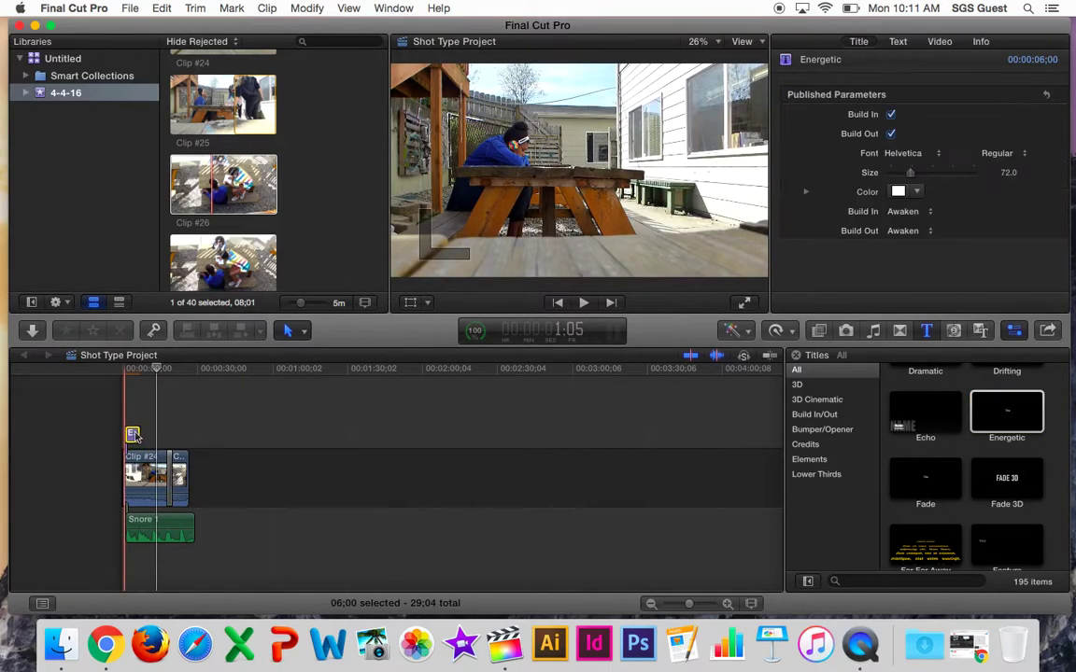
Change the text of the Energetic title to "Long Shot".
double_click(132, 435)
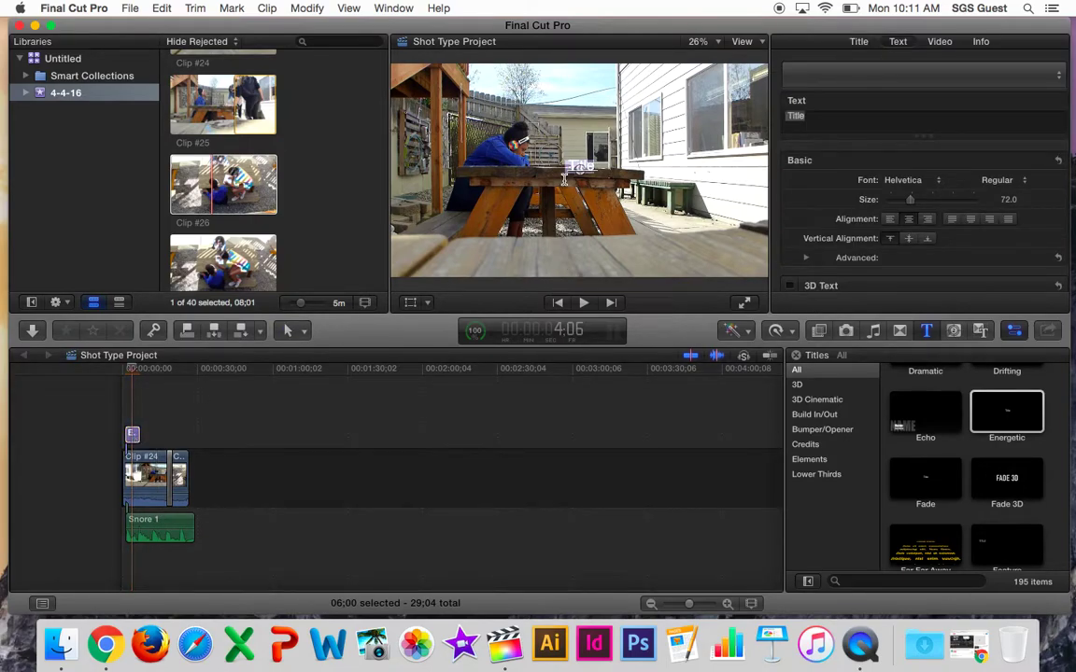
type("jh")
type("ng")
type(" Shot")
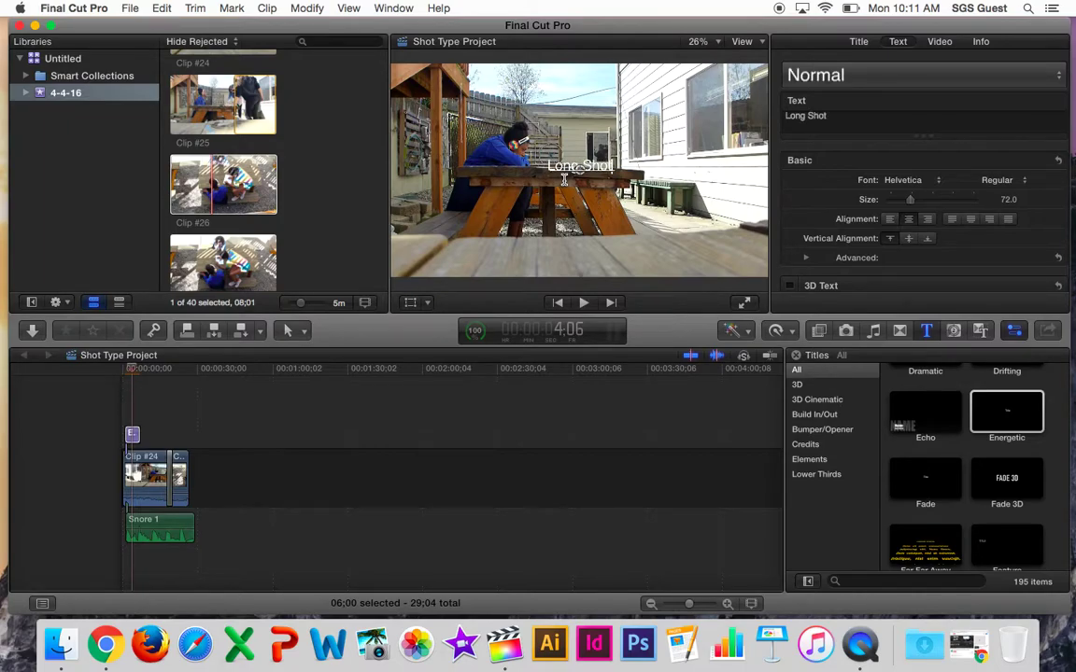
left_click(271, 410)
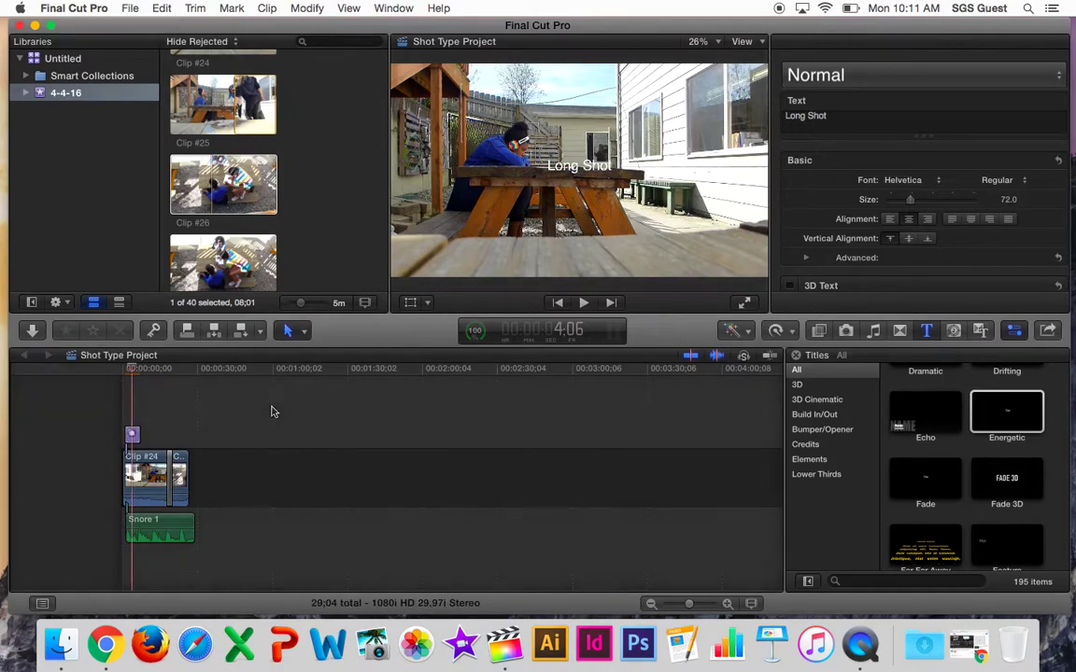
Extend the end of the Long Shot title to about 15 seconds long and play it back over Clip #24.
key("space")
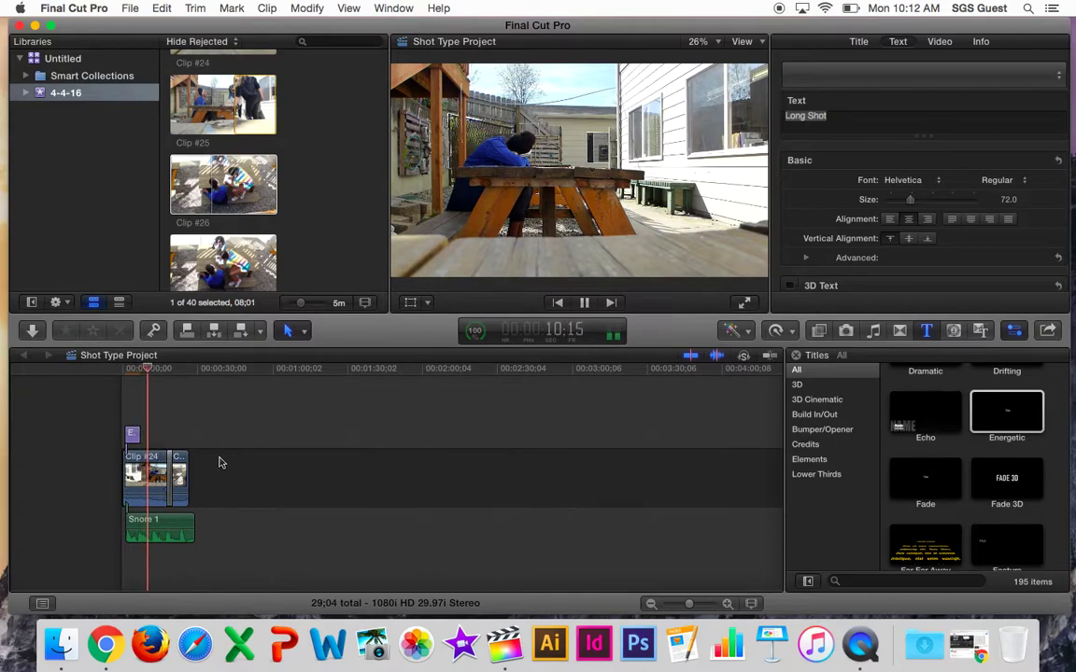
left_click(133, 435)
left_click_drag(140, 435, 161, 439)
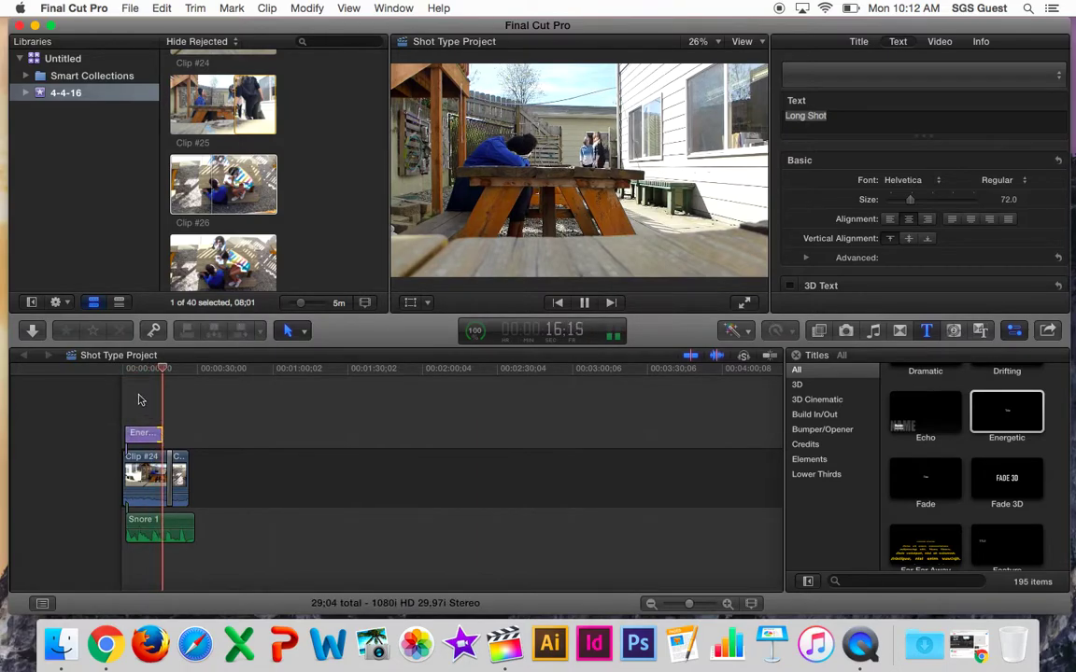
left_click(132, 407)
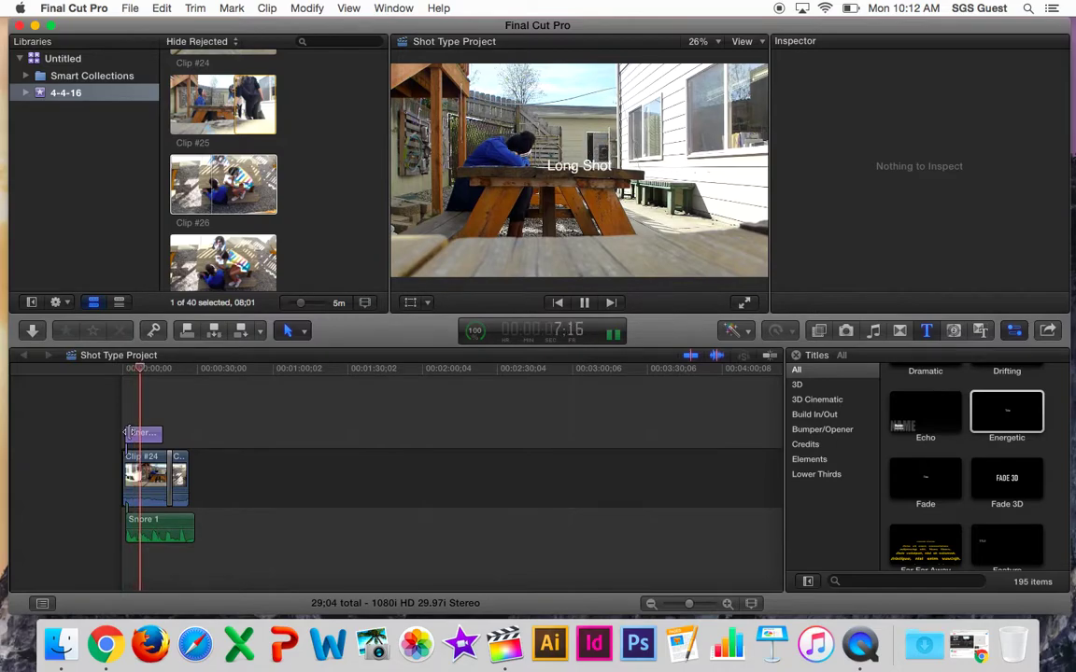
Try shifting the Long Shot title along the timeline over the transition and Clip #26, and undo the move.
left_click_drag(138, 444, 172, 445)
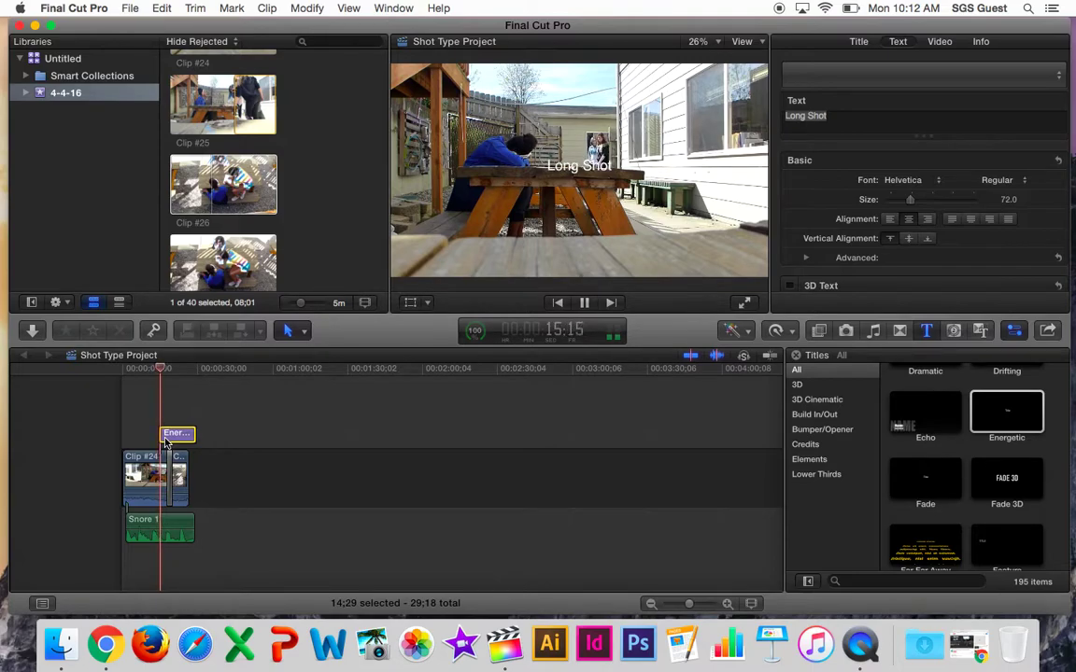
key("super+z")
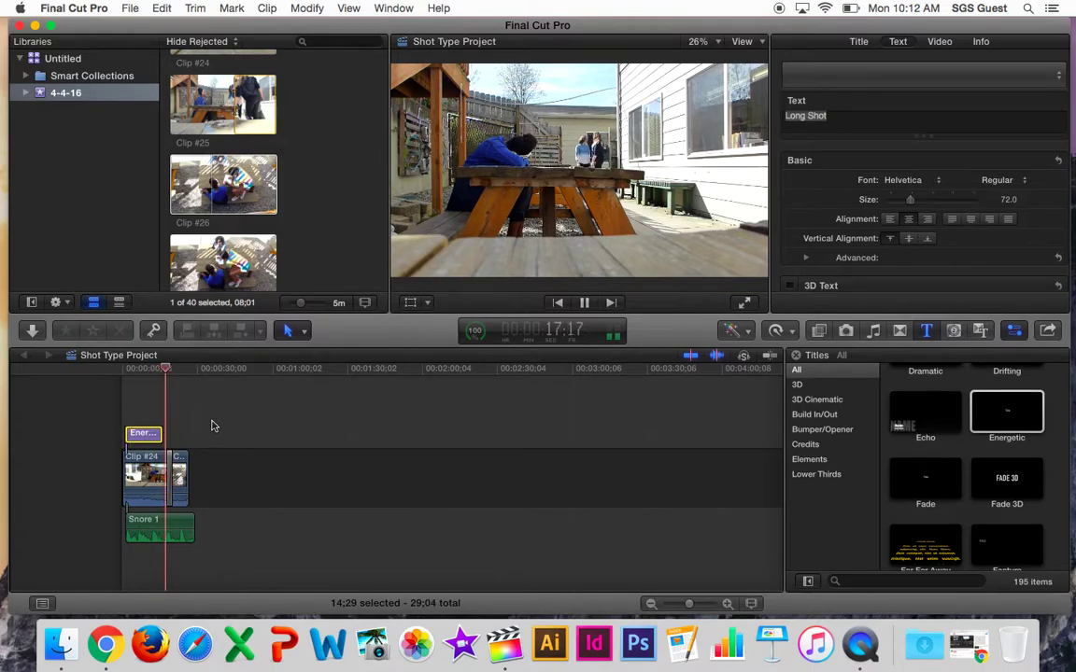
left_click(232, 434)
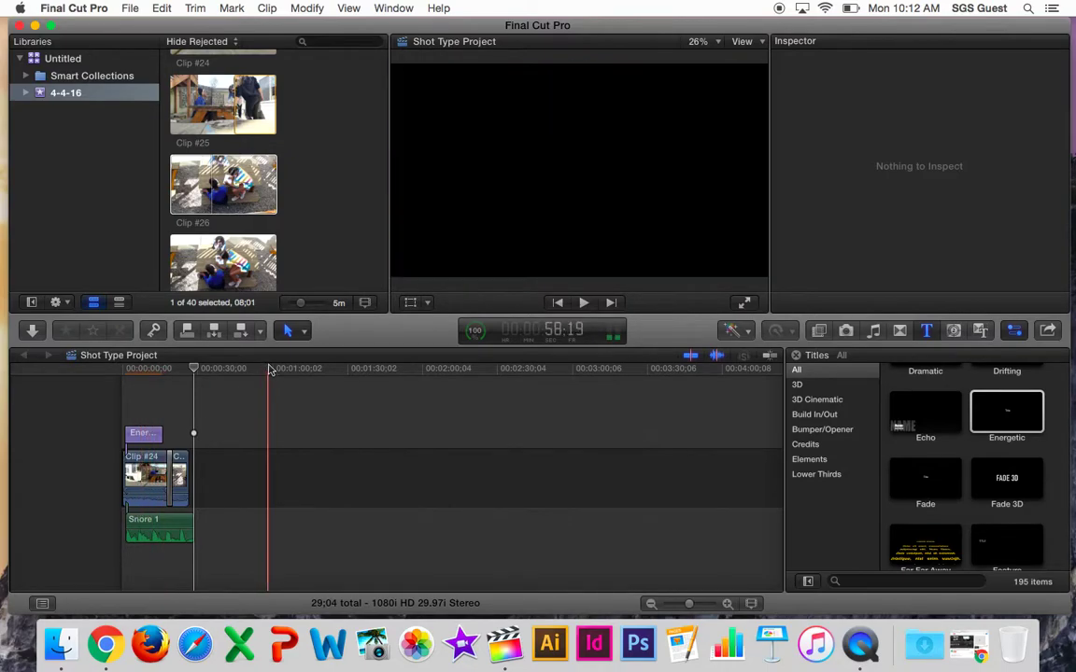
Try moving Clip #26 away from Clip #24 with the Position tool, and close the resulting gap.
left_click(290, 333)
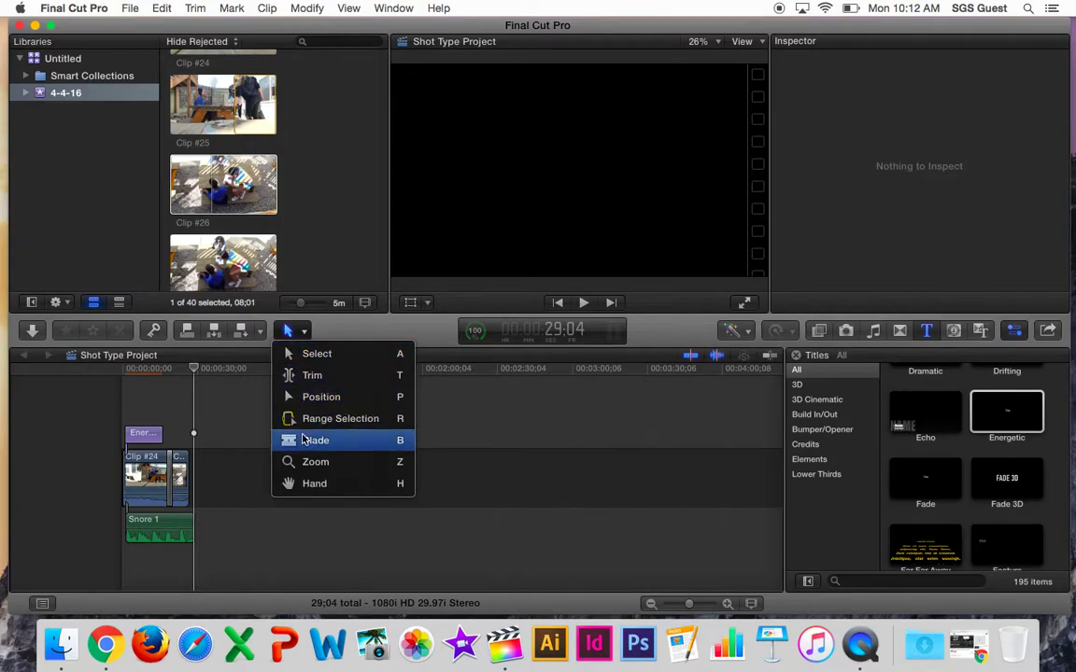
left_click(334, 398)
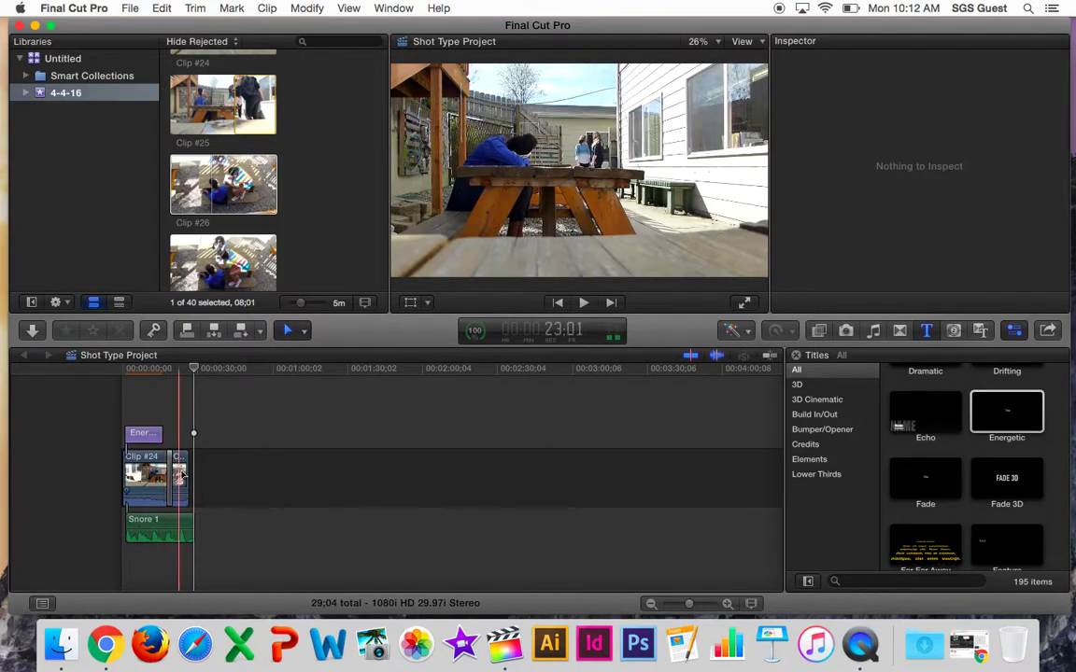
left_click_drag(181, 474, 223, 476)
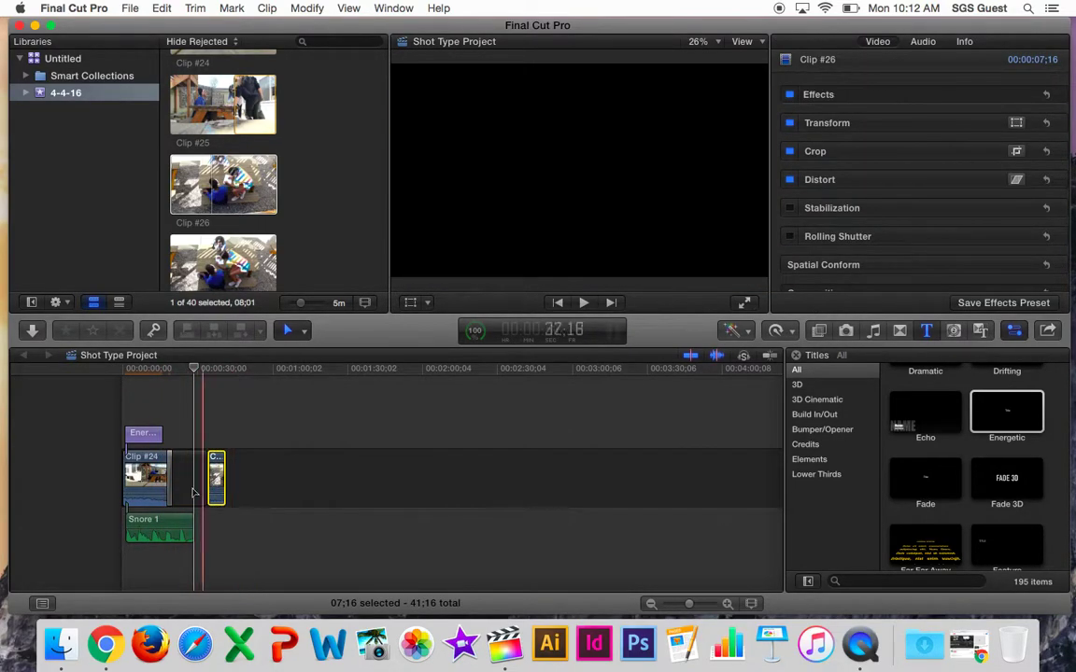
left_click(182, 484)
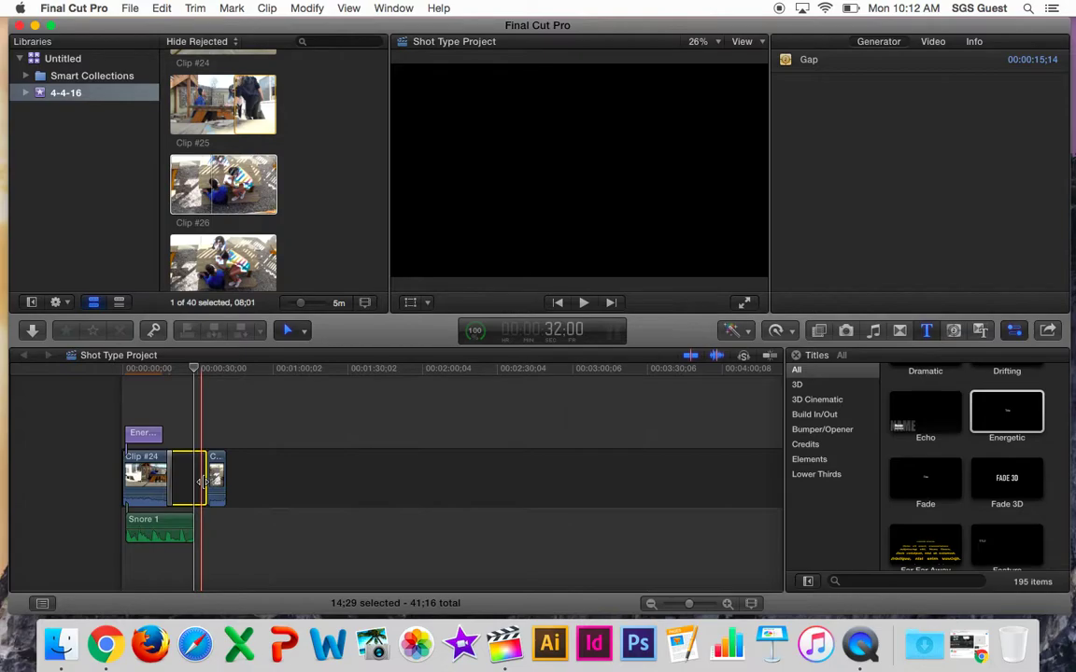
key("Delete")
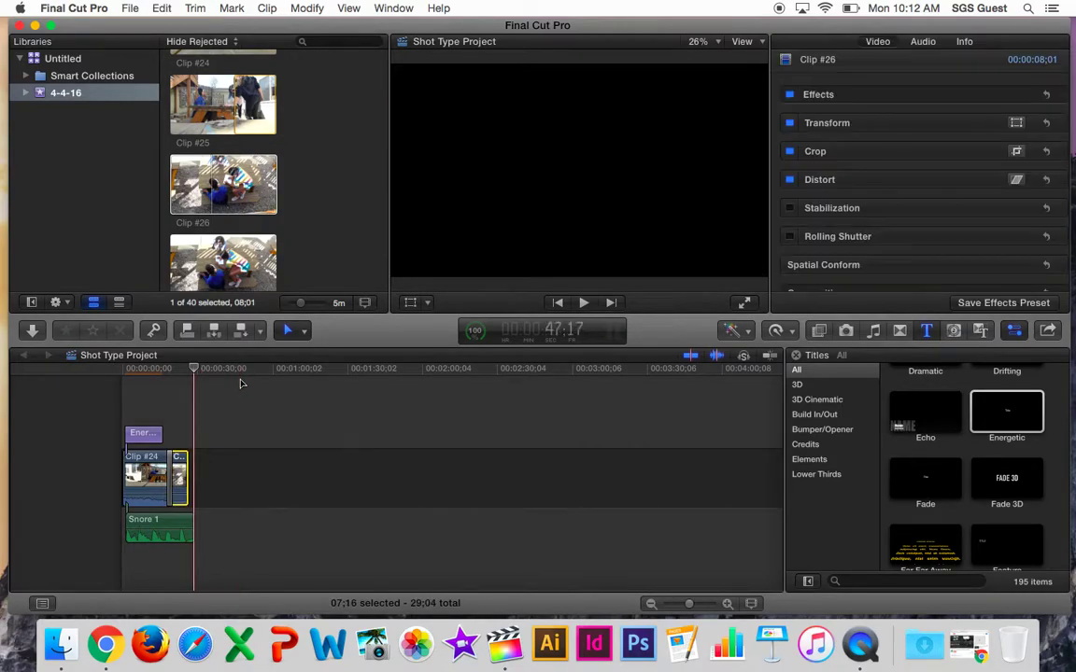
Split Clip #24 with the Blade tool shortly before the transition, leaving a first piece of about 16 seconds.
left_click(288, 331)
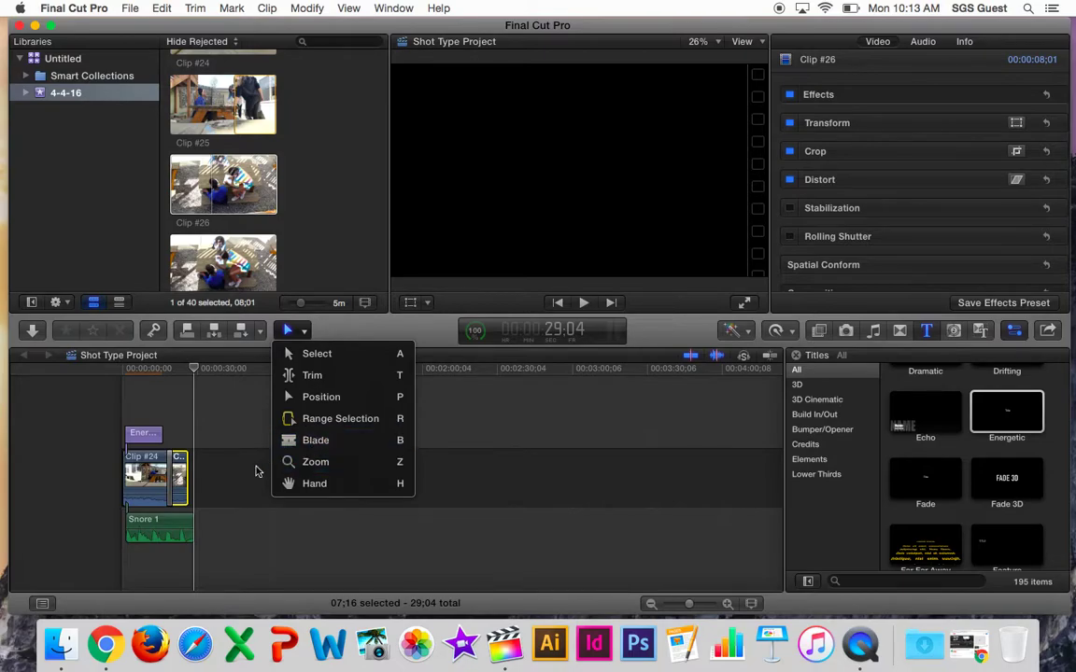
left_click(119, 366)
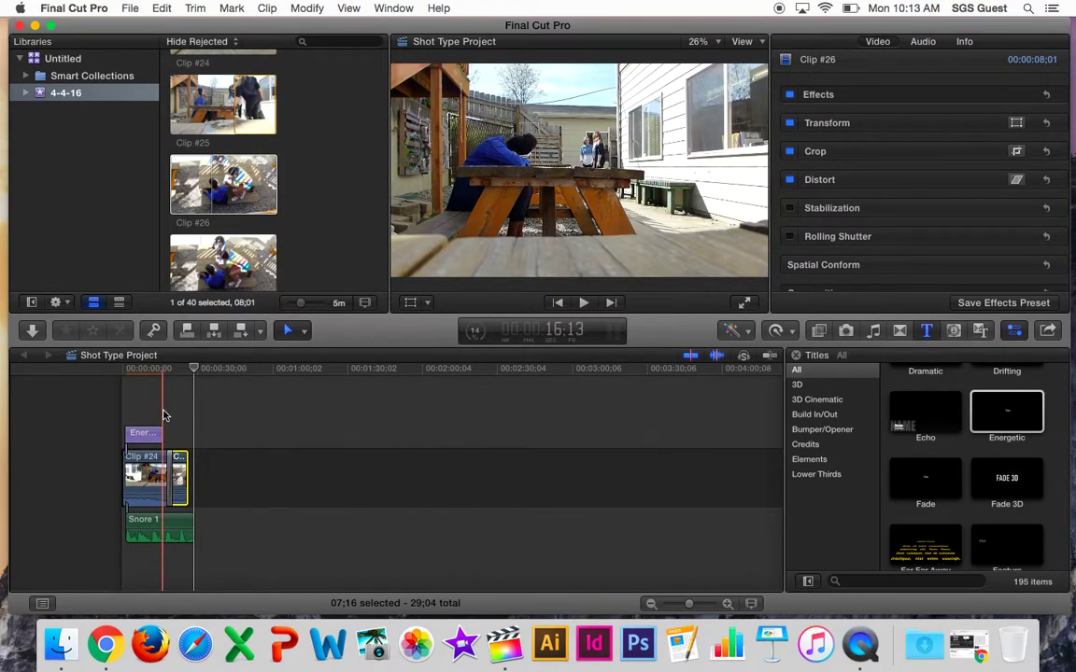
left_click(292, 330)
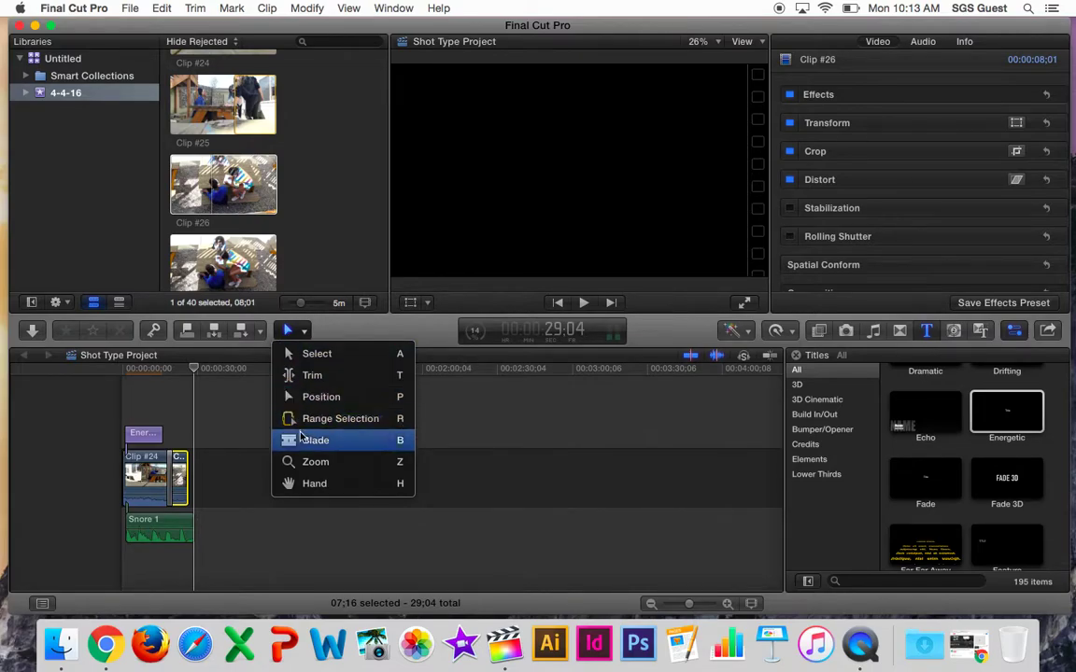
left_click(302, 437)
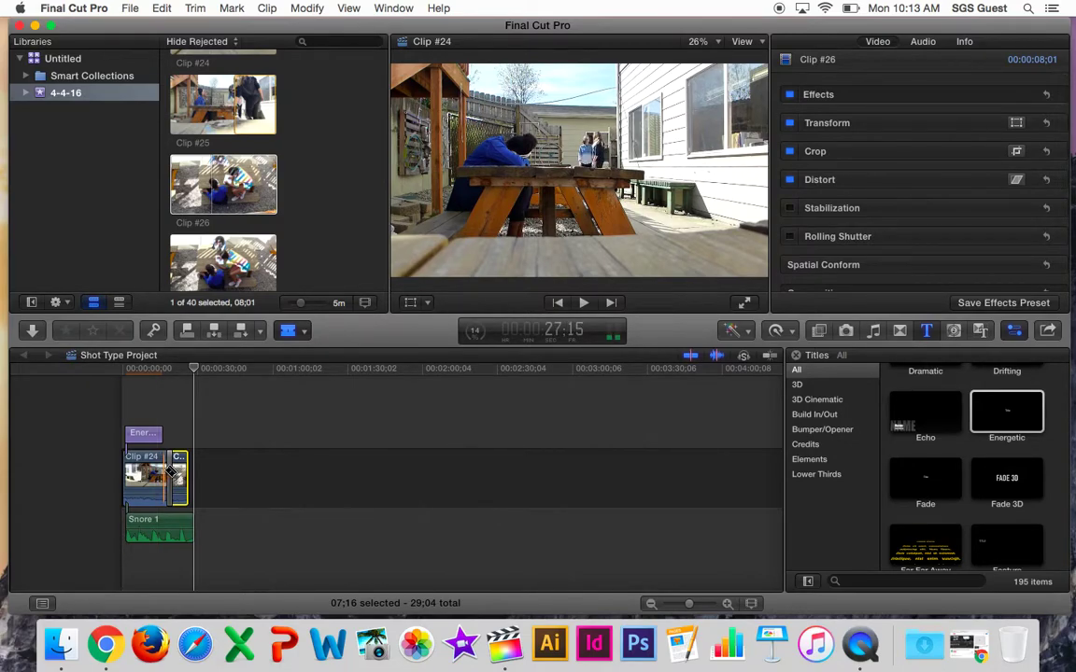
key("super+shift+a")
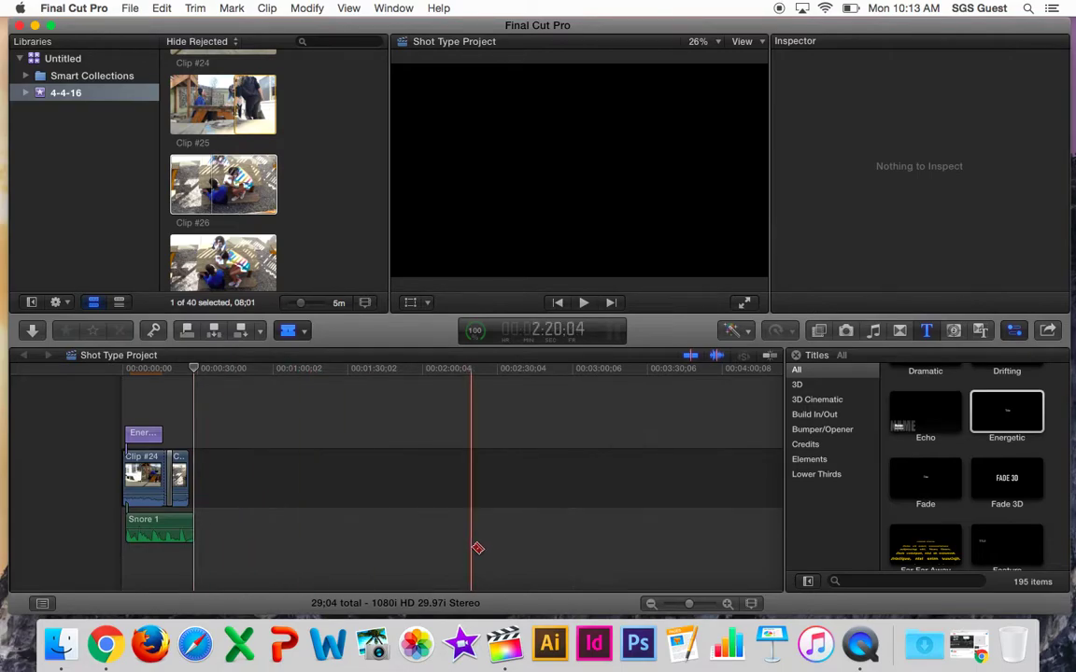
Return to the Select tool and check the cut by selecting each of the two pieces of Clip #24.
left_click_drag(692, 605, 693, 605)
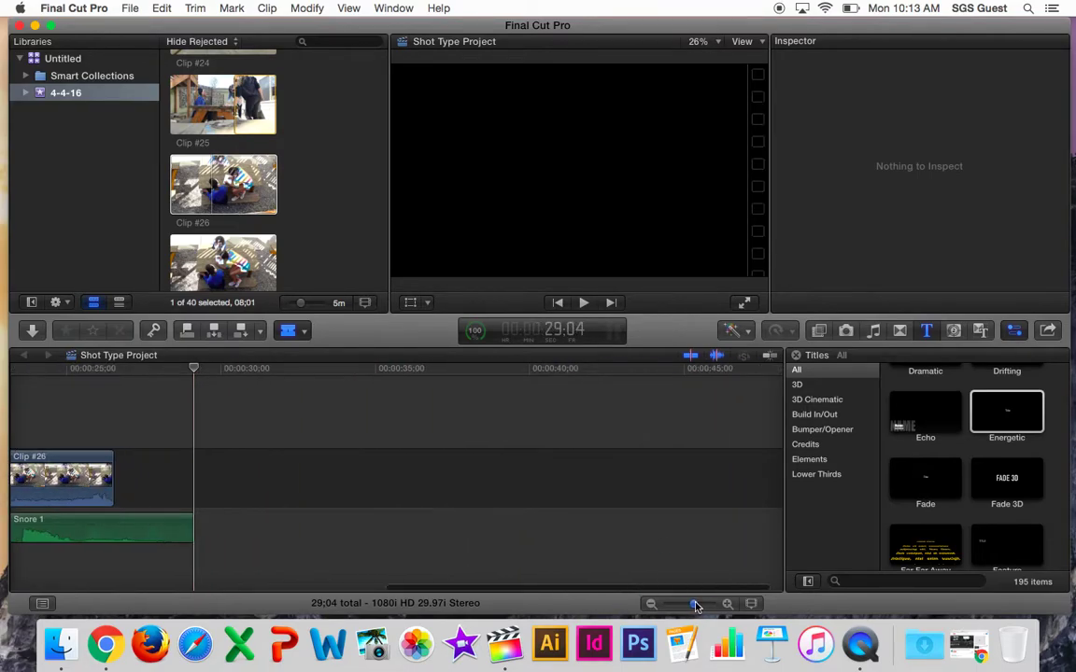
scroll(504, 522, "left", 5)
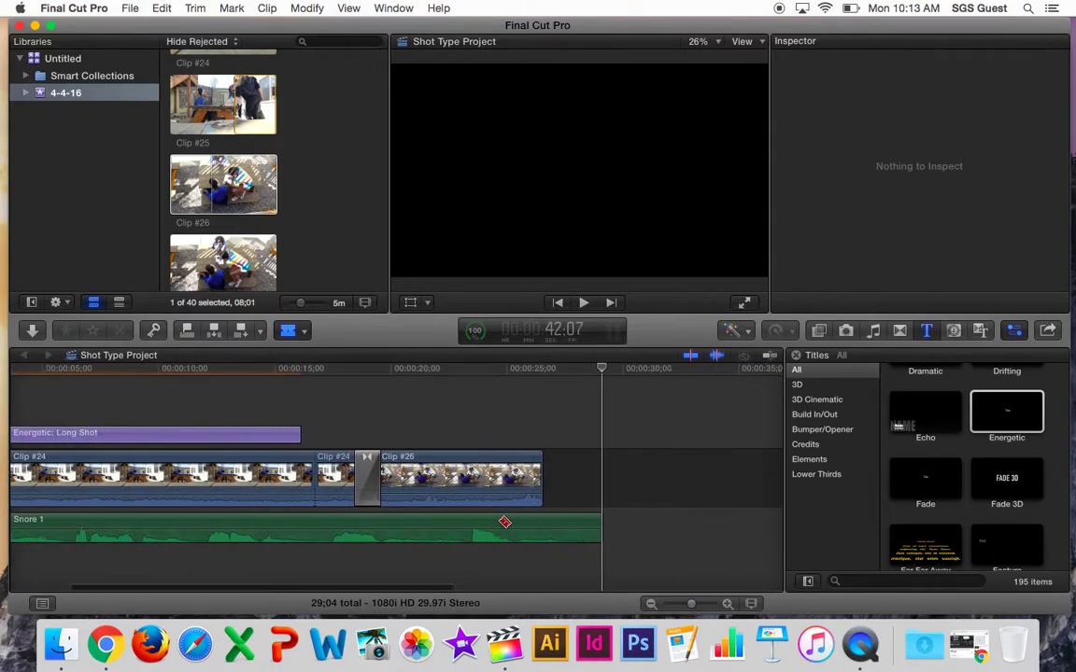
left_click(288, 330)
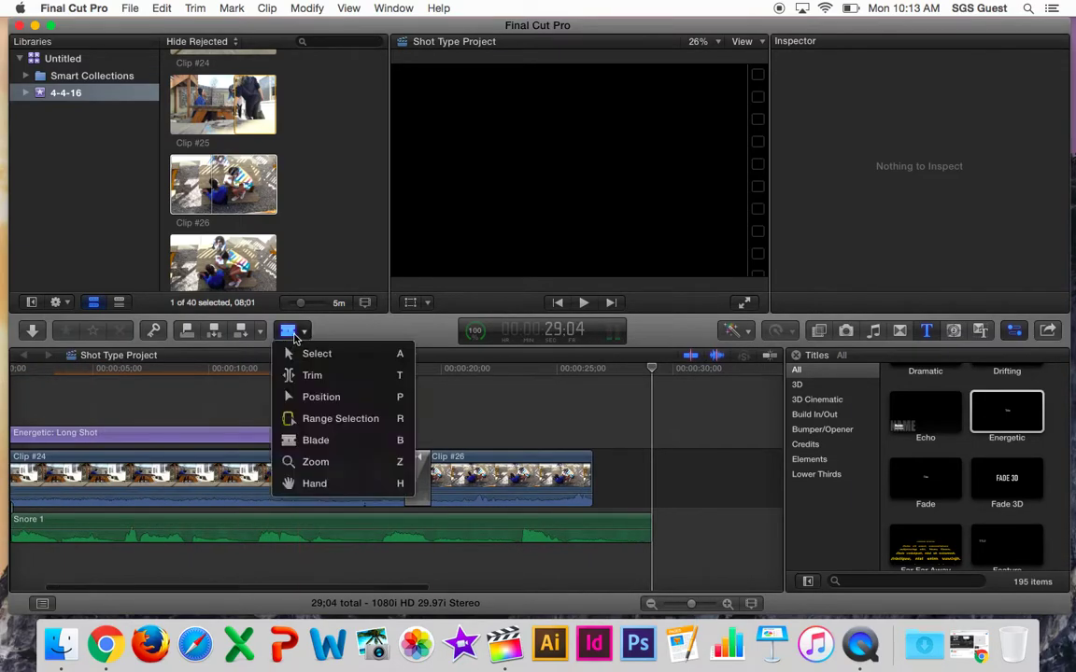
left_click(309, 353)
left_click(381, 502)
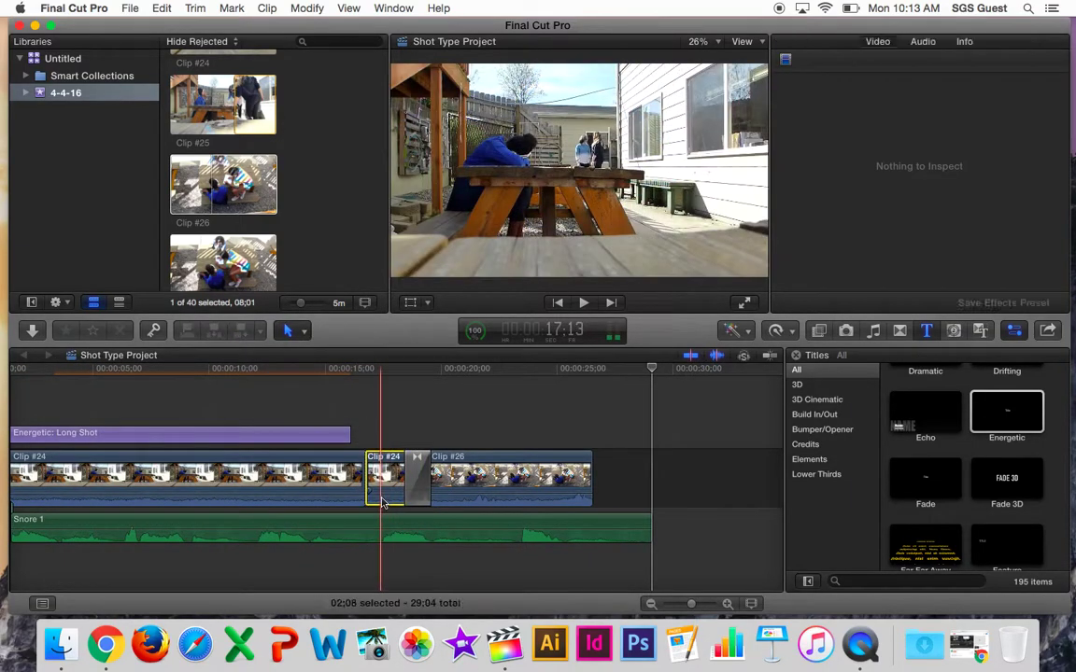
left_click(336, 481)
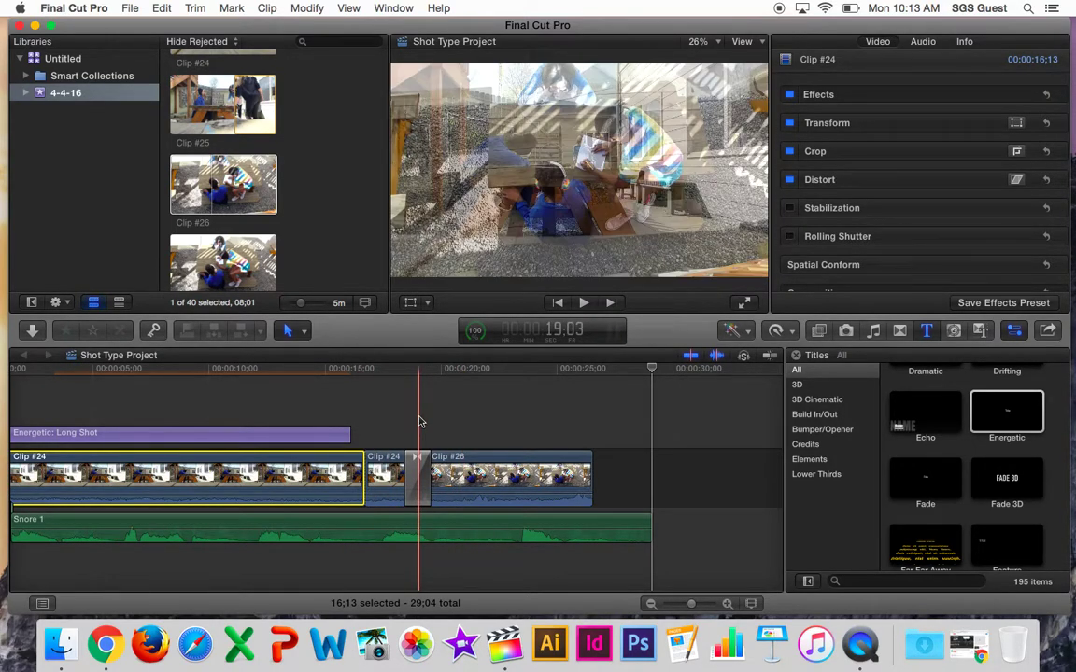
Open the list of timeline editing tools.
left_click(290, 332)
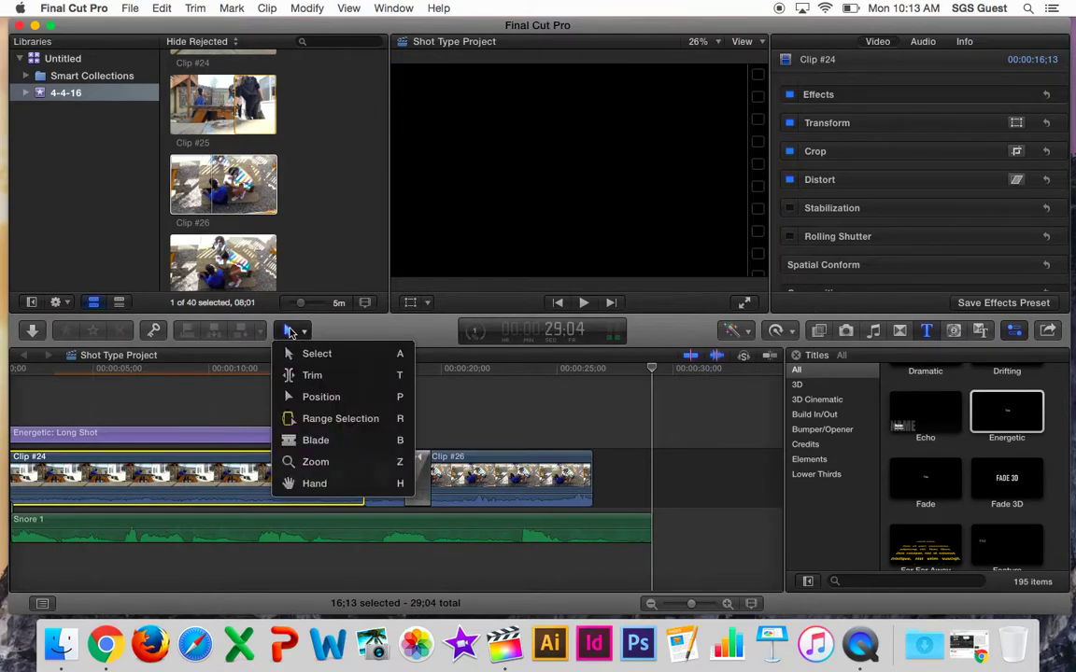